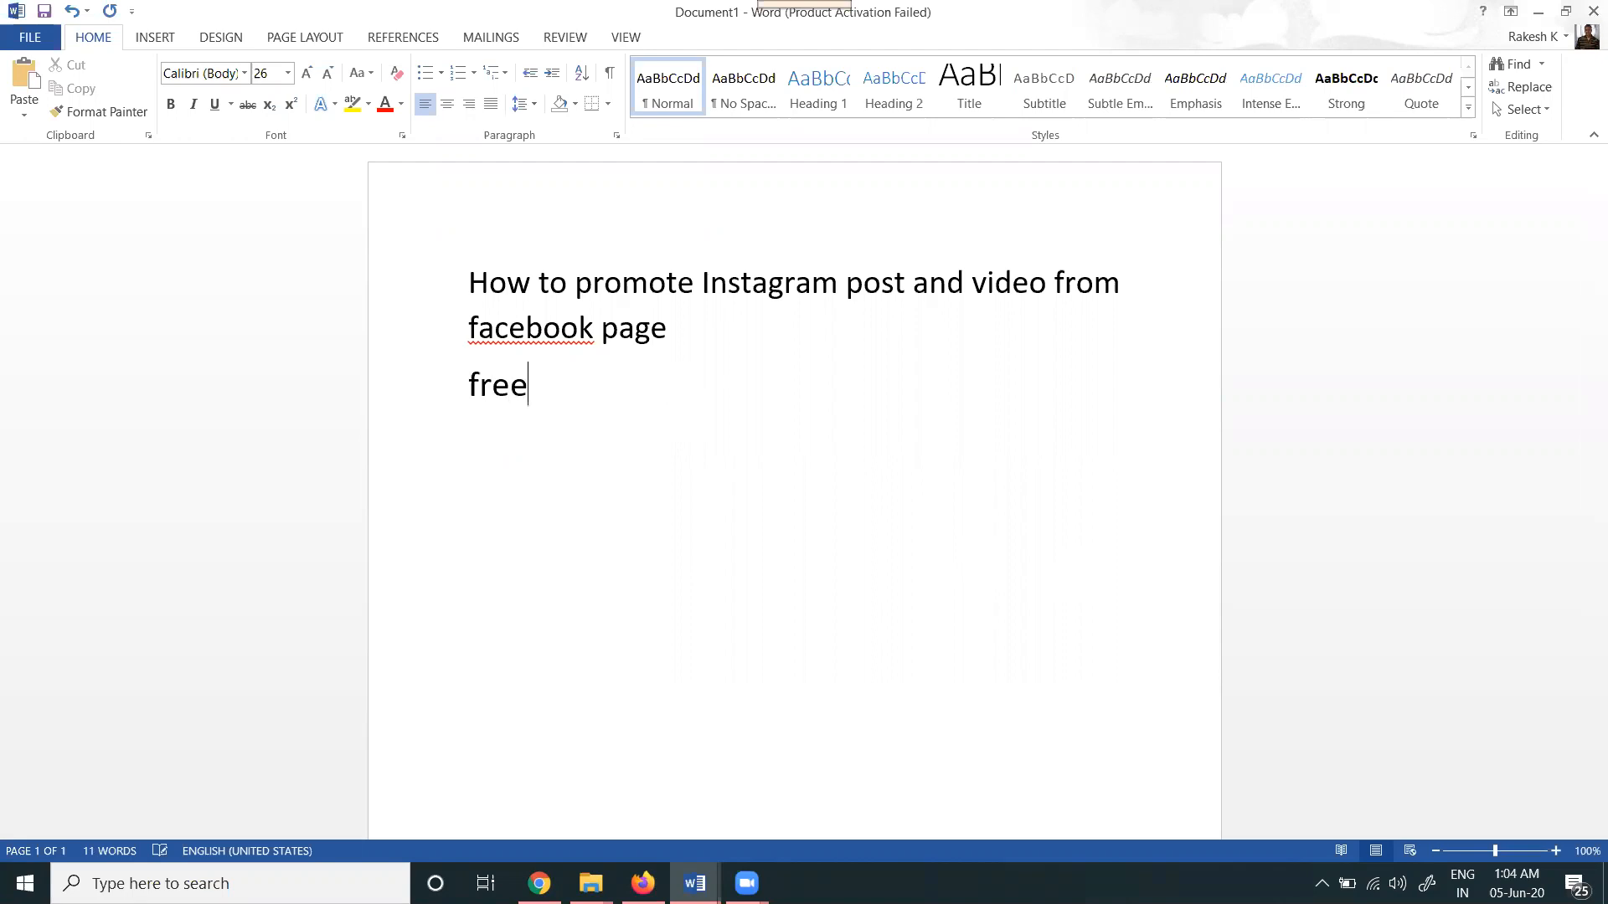
Step: Add the line "Paid promotions" below "Free" in the document
type("paid p")
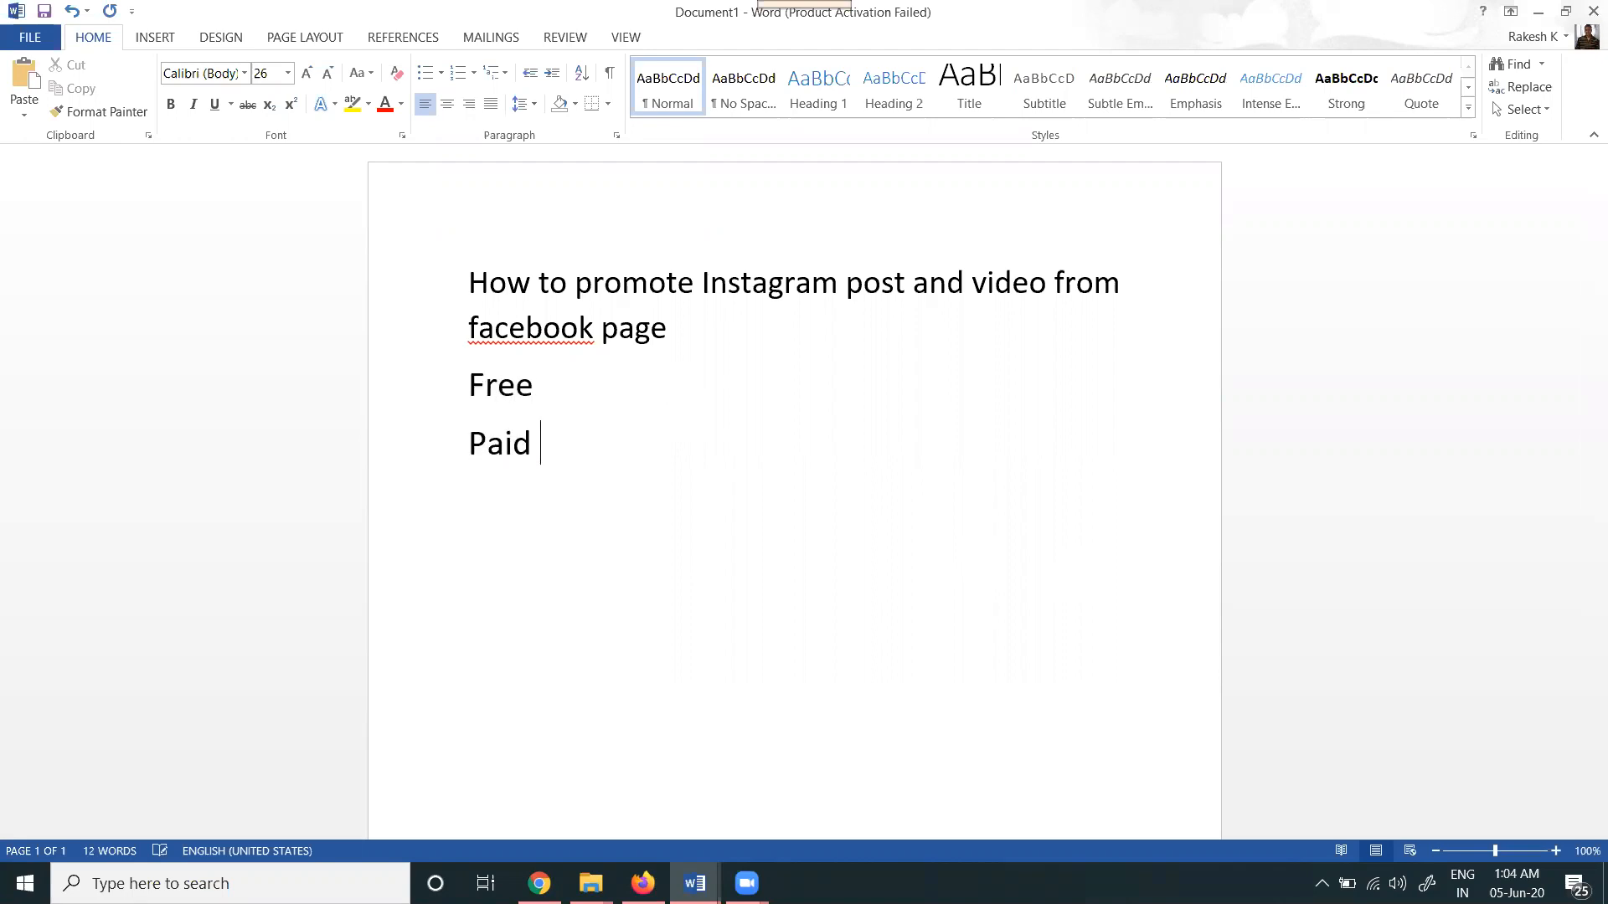
type("romotions")
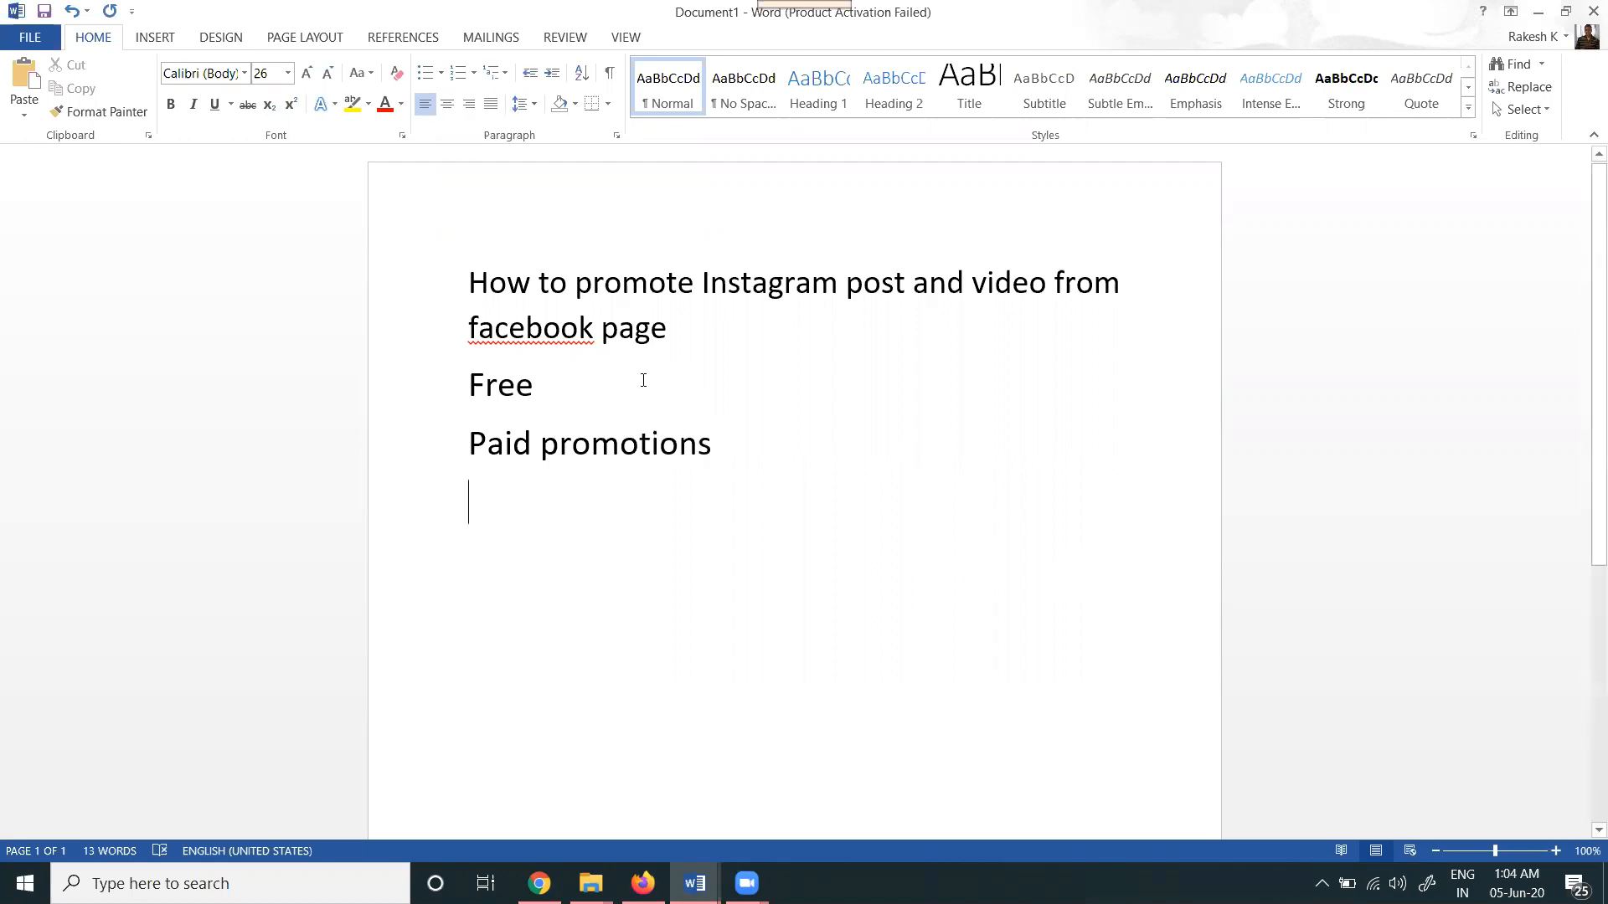
Step: Switch to Chrome and copy the link of the Instagram post "Learn Free Advanced Digital Marketing Training Course Videos Tutorials 2020"
left_click(539, 884)
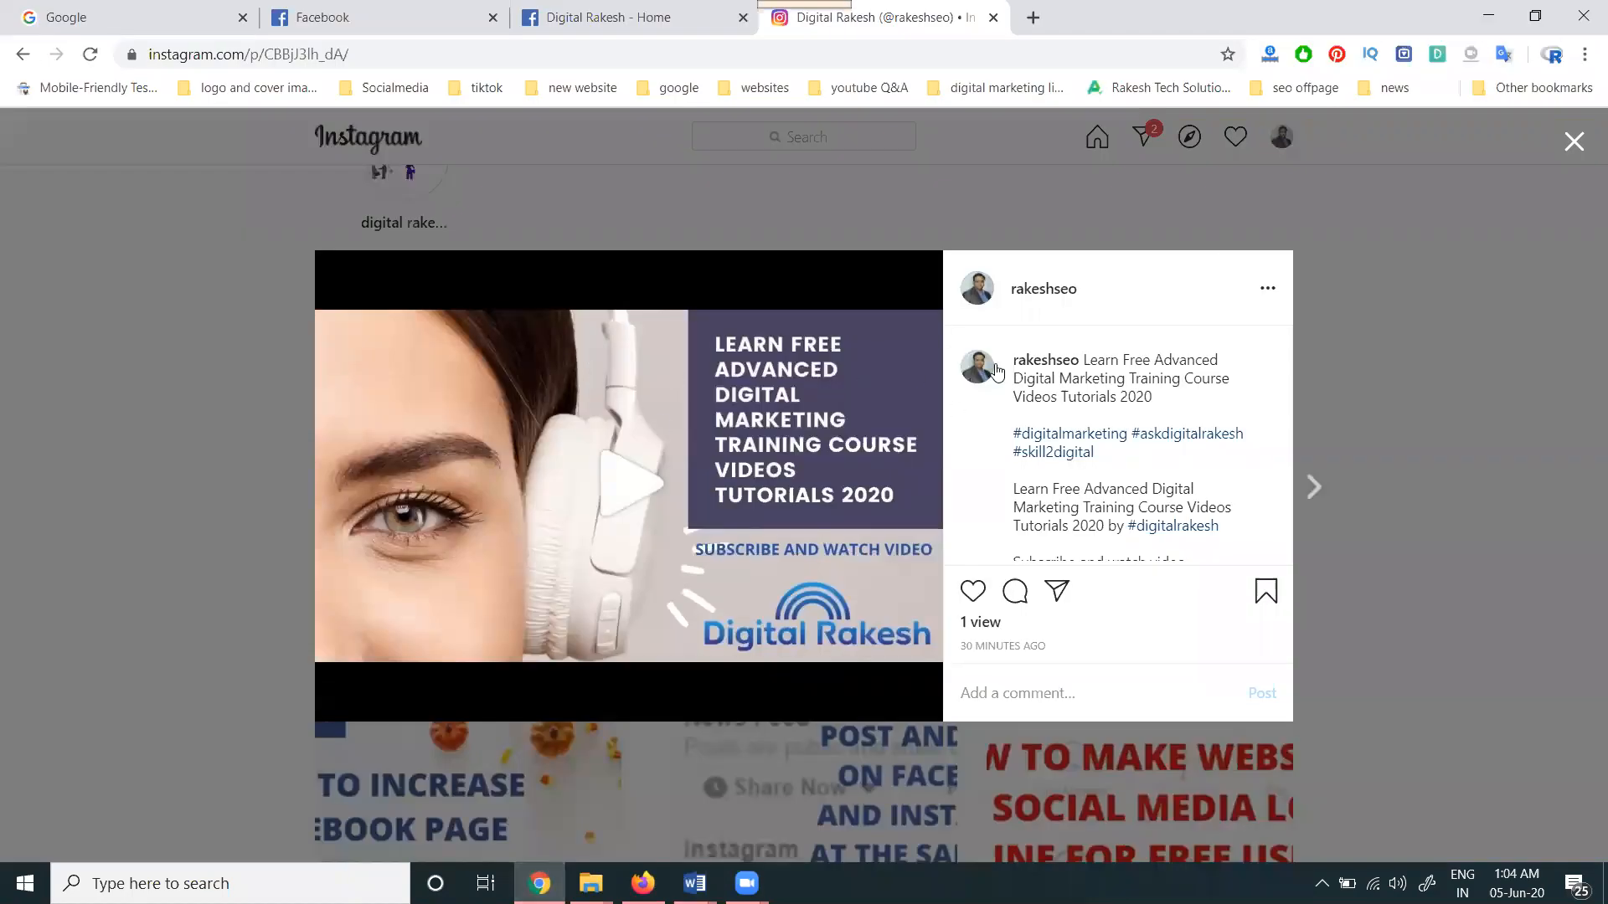
left_click(1266, 288)
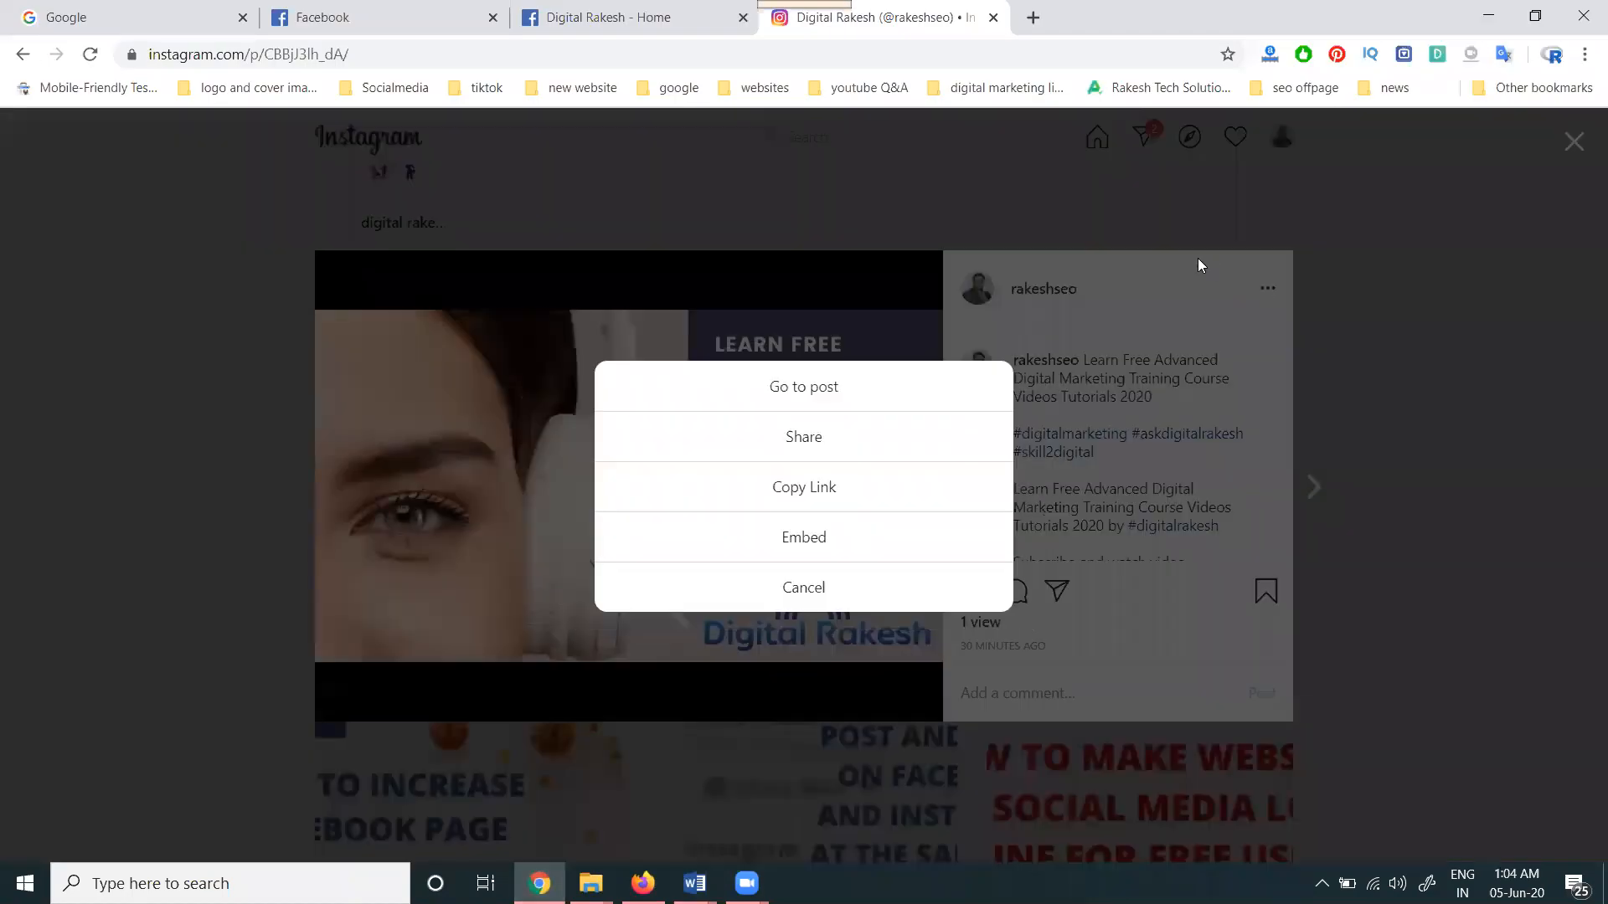
left_click(819, 489)
Step: Paste the copied Instagram link into a new post on the Digital Rakesh Facebook page and check its preview
left_click(546, 7)
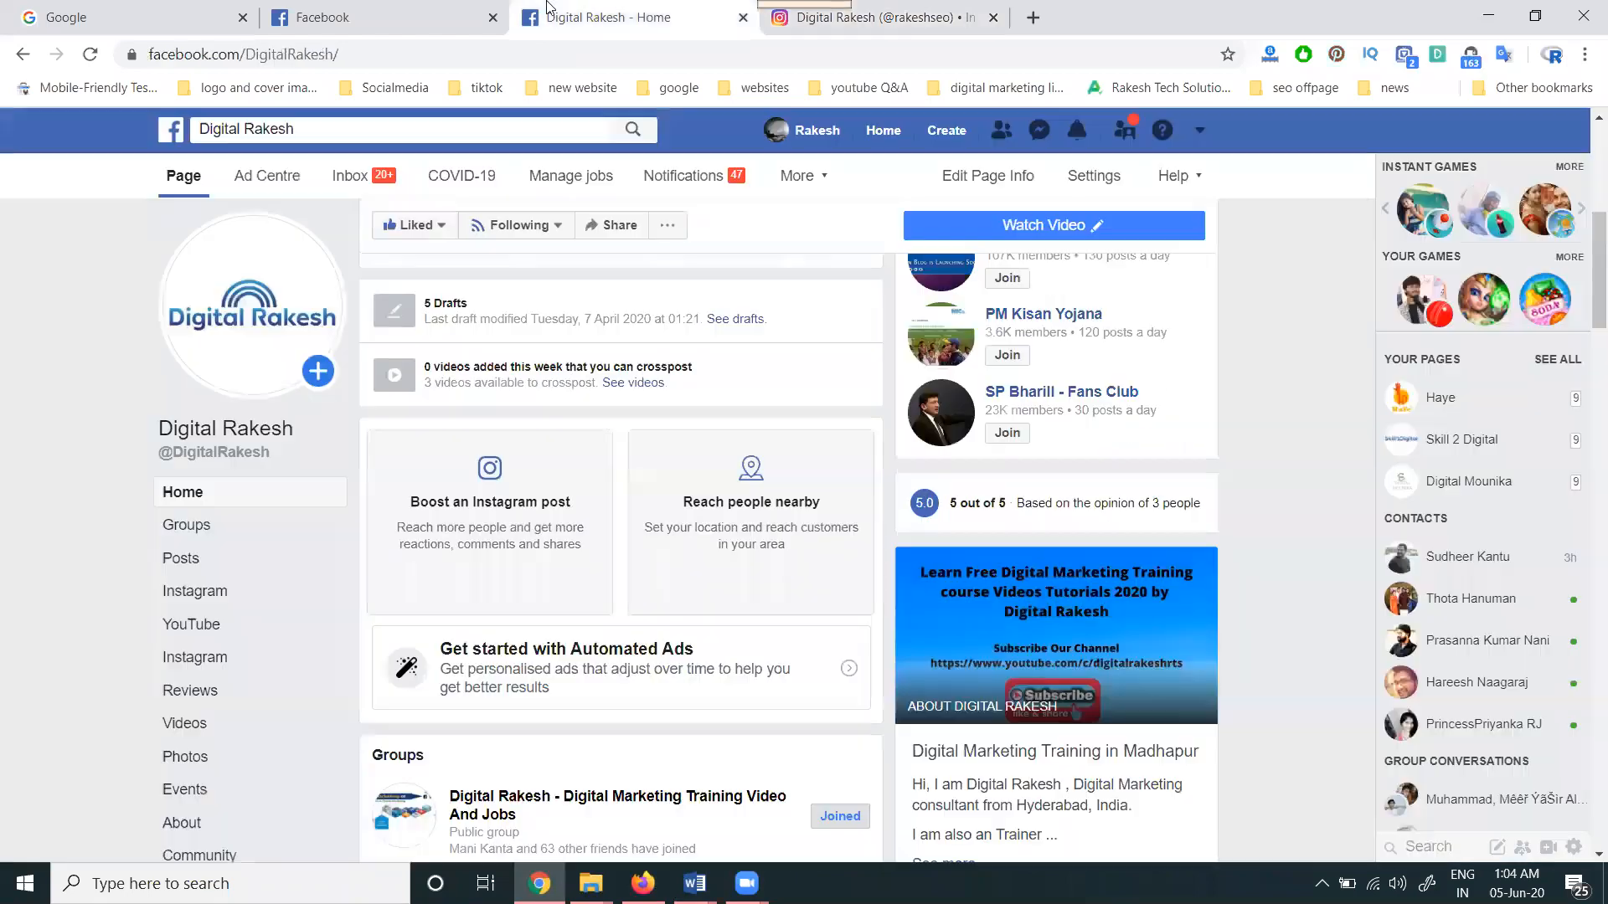
key("ctrl+v")
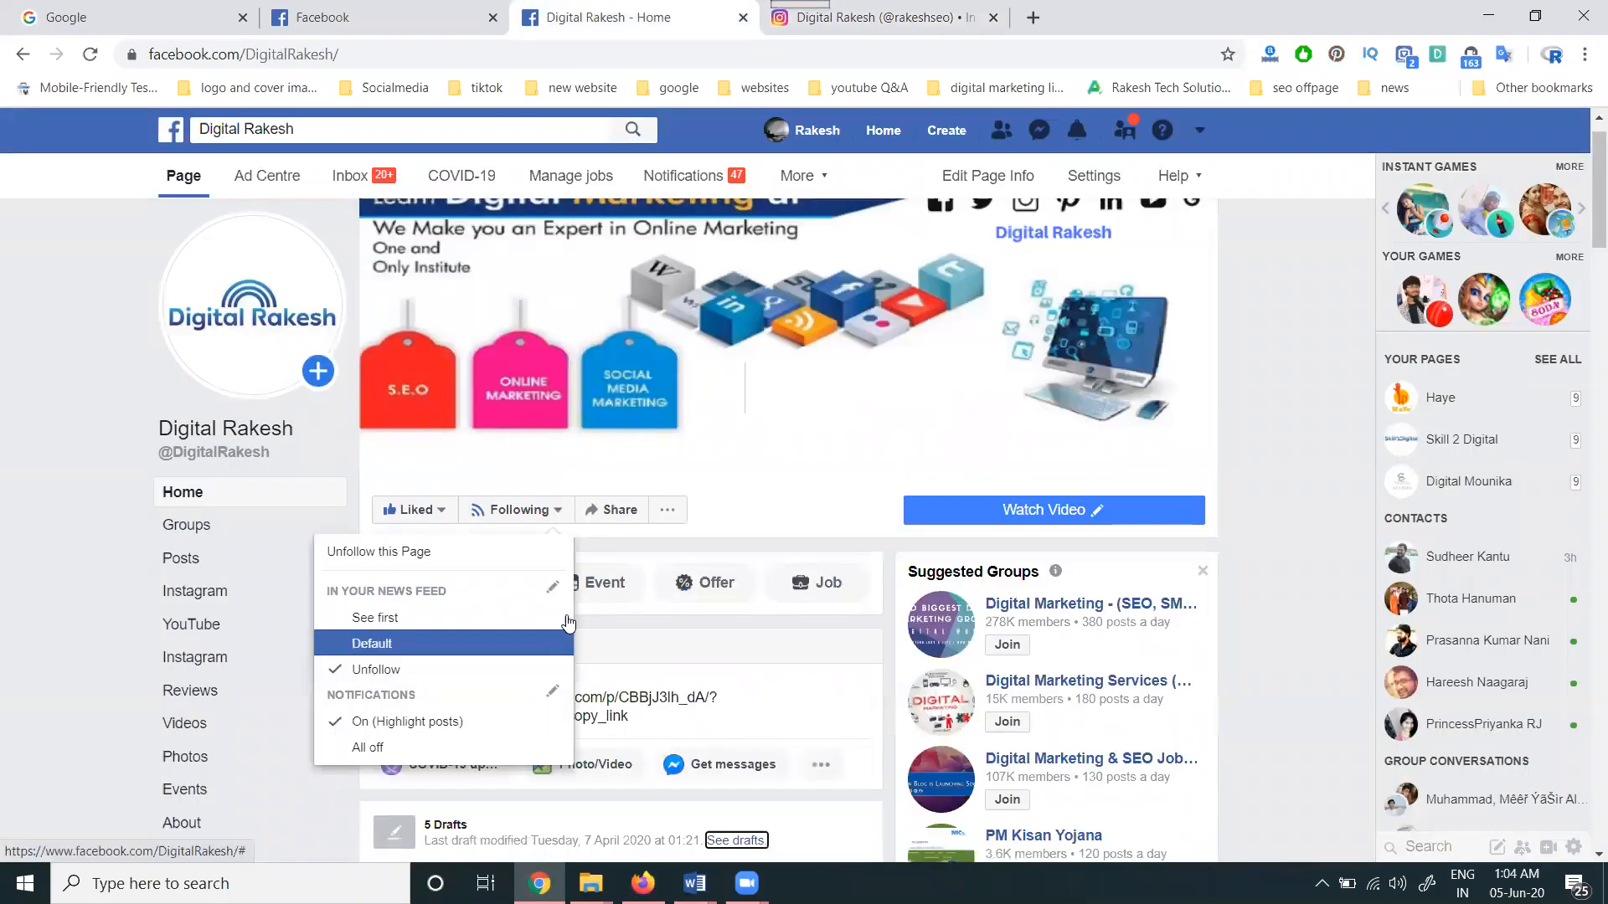
scroll(679, 458, "down", 3)
triple_click(678, 403)
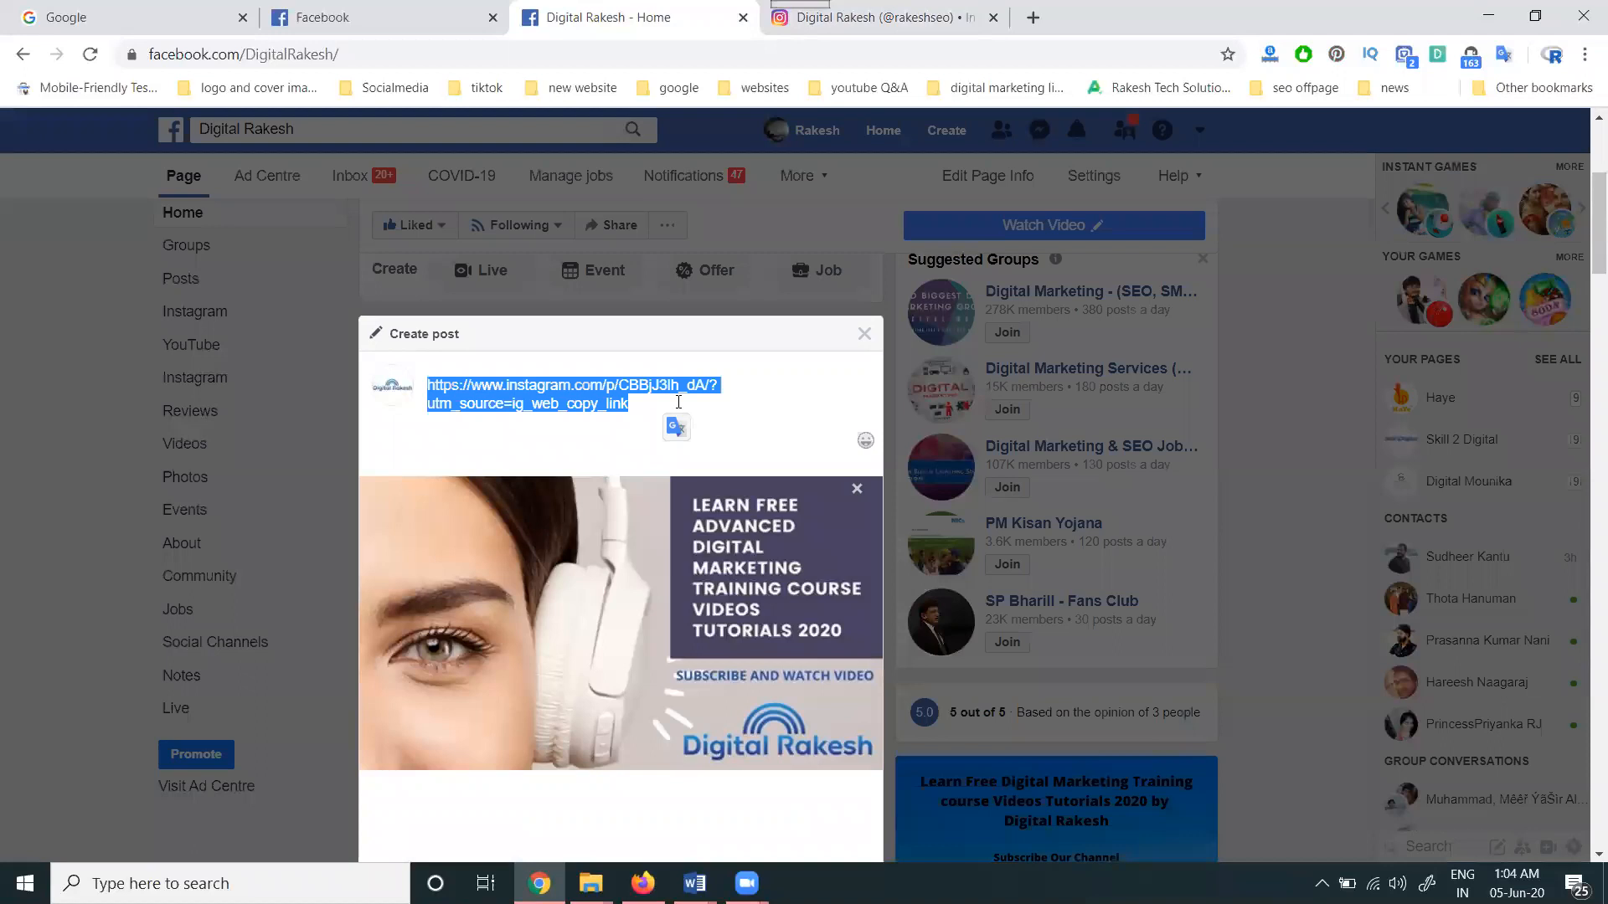
left_click(679, 403)
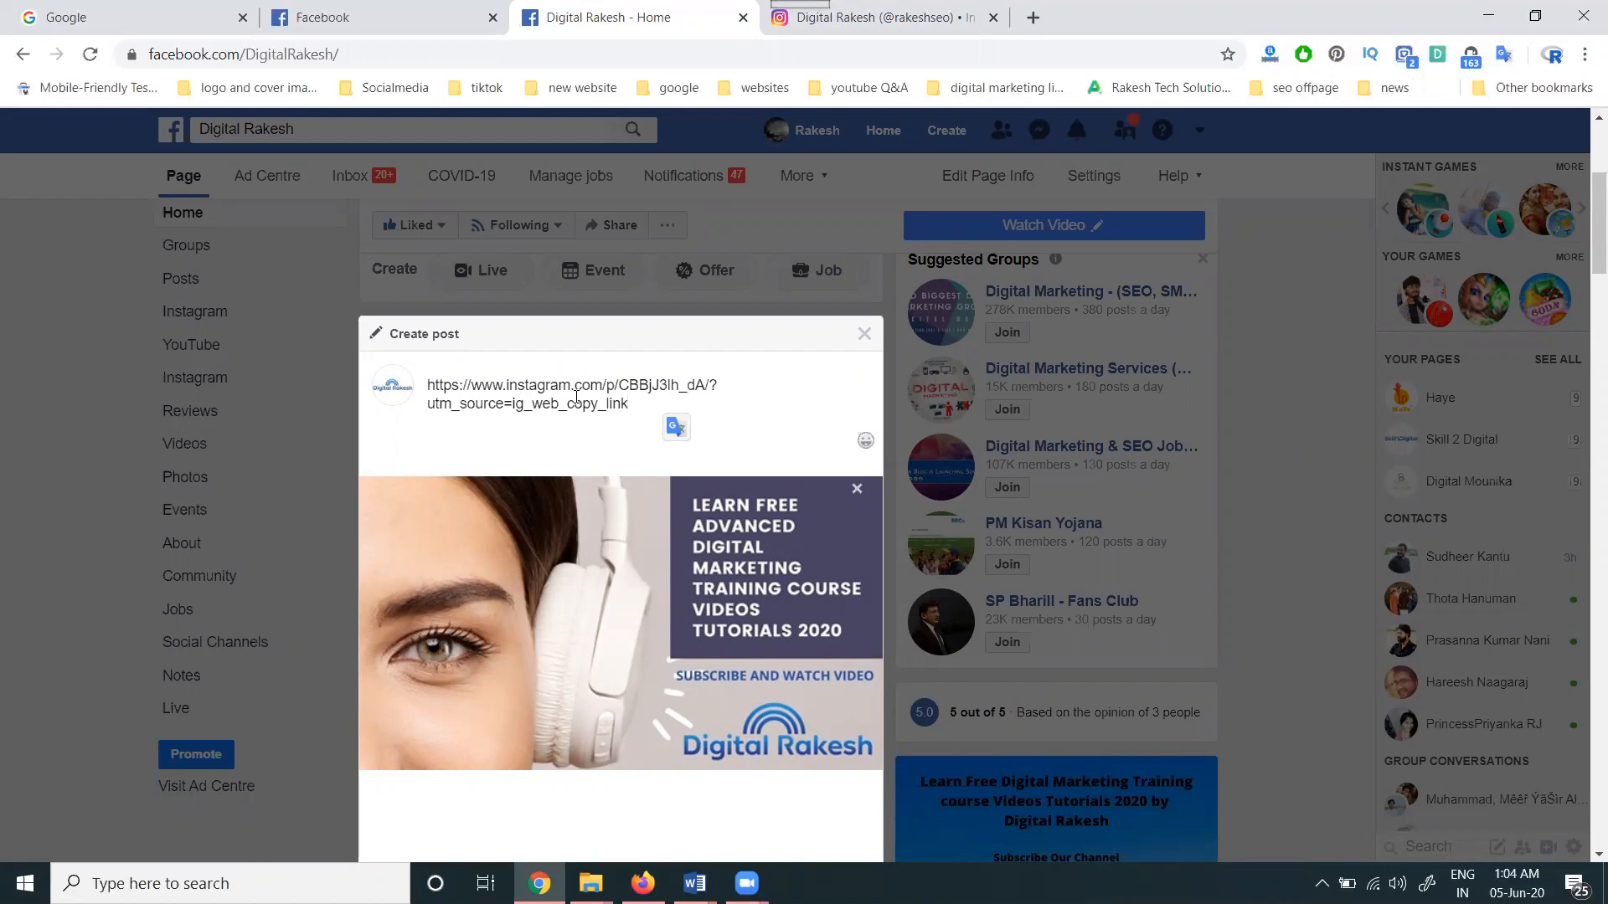
scroll(577, 502, "down", 4)
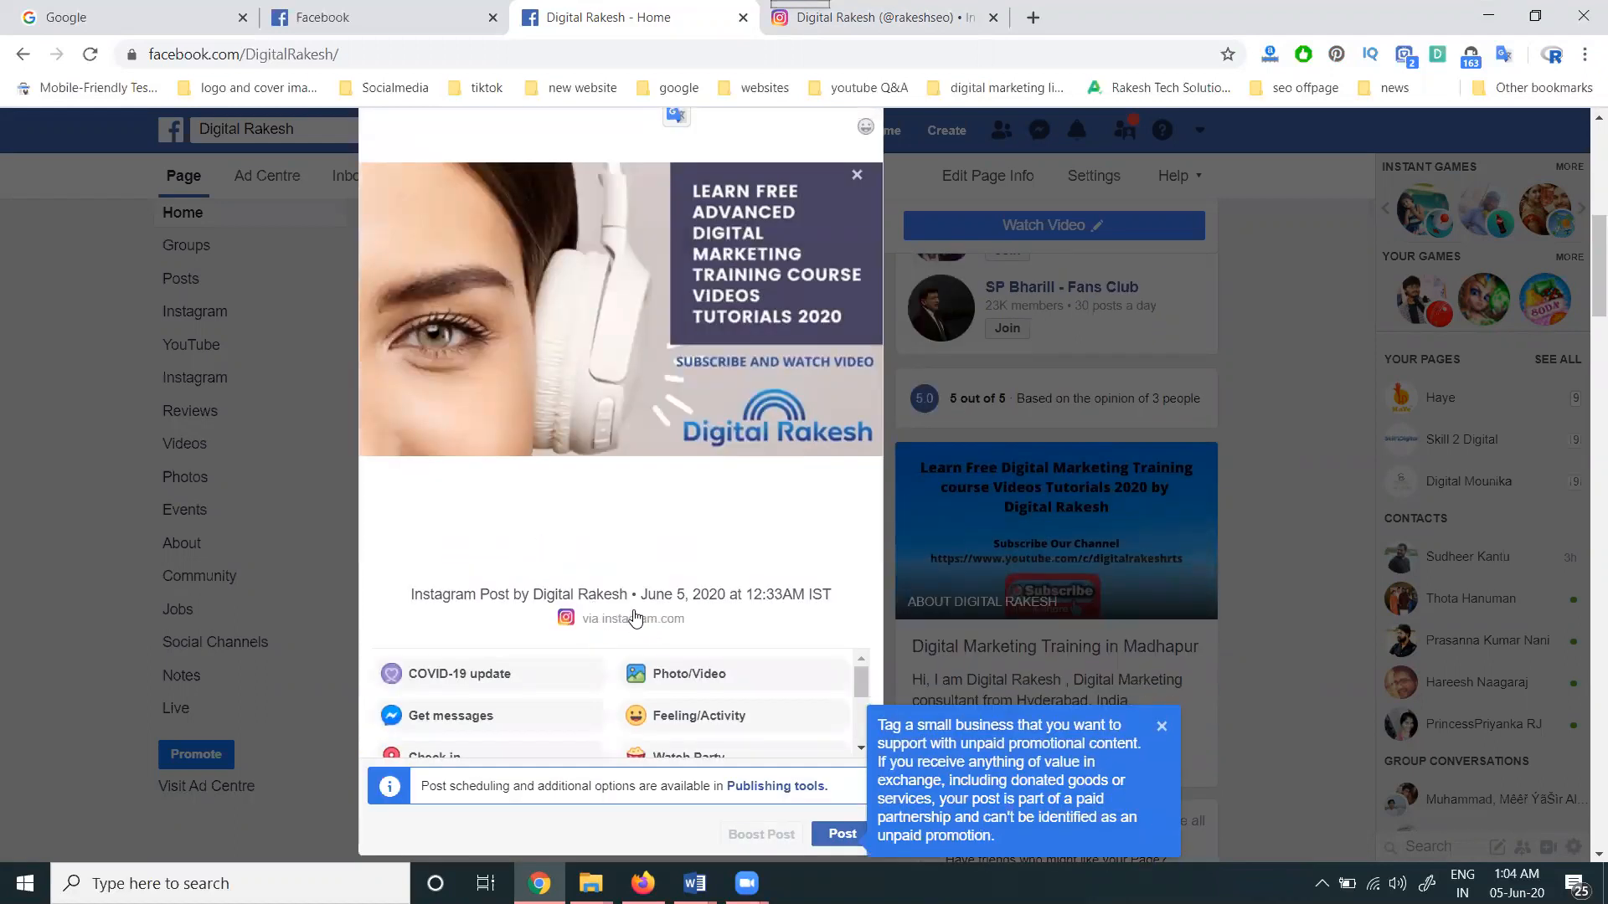
Step: Replace the link text with "Learn #digitalmarketing #training by #digitalrakesh" and publish the post
scroll(634, 619, "up", 3)
triple_click(590, 288)
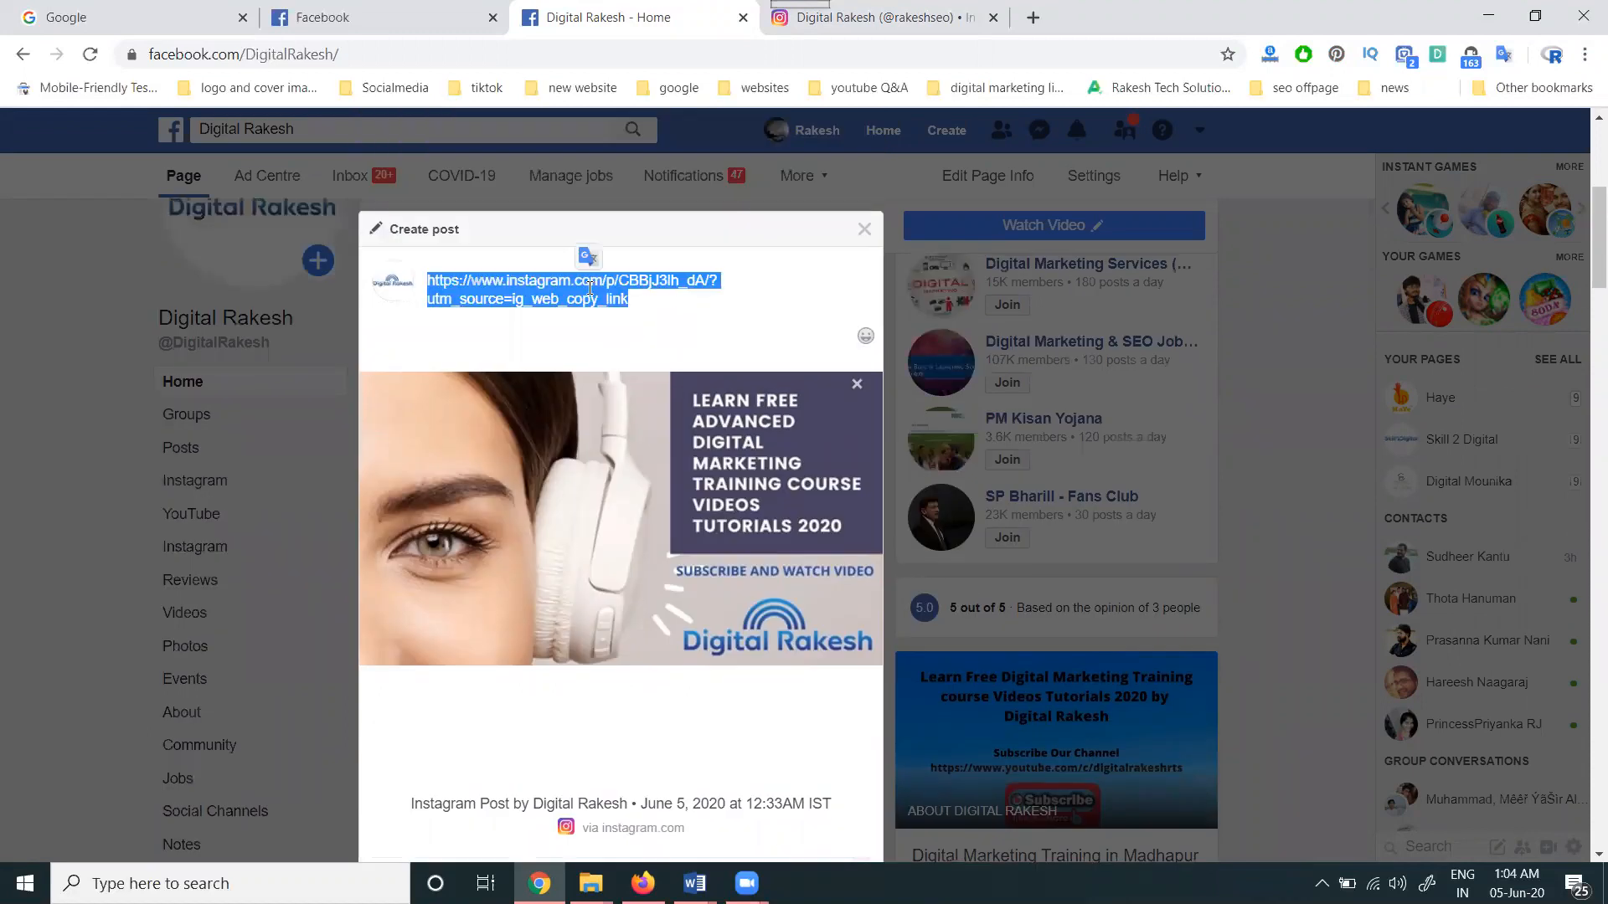
type("#")
key("BackSpace")
type("K")
key("BackSpace")
type("Le")
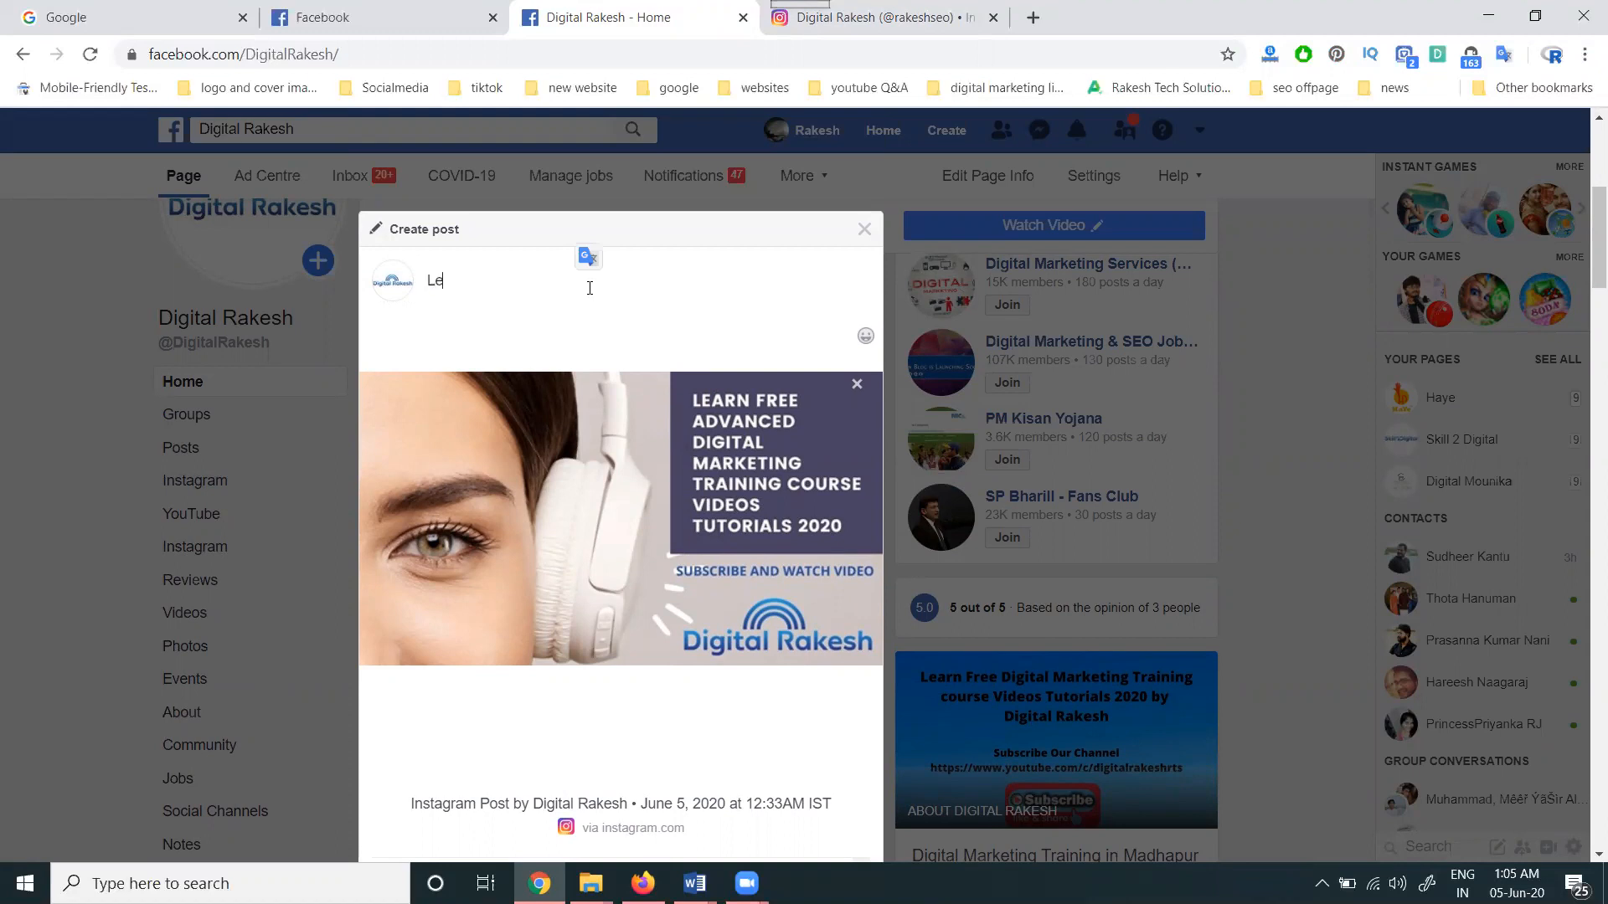
type("arn #digitalmarket")
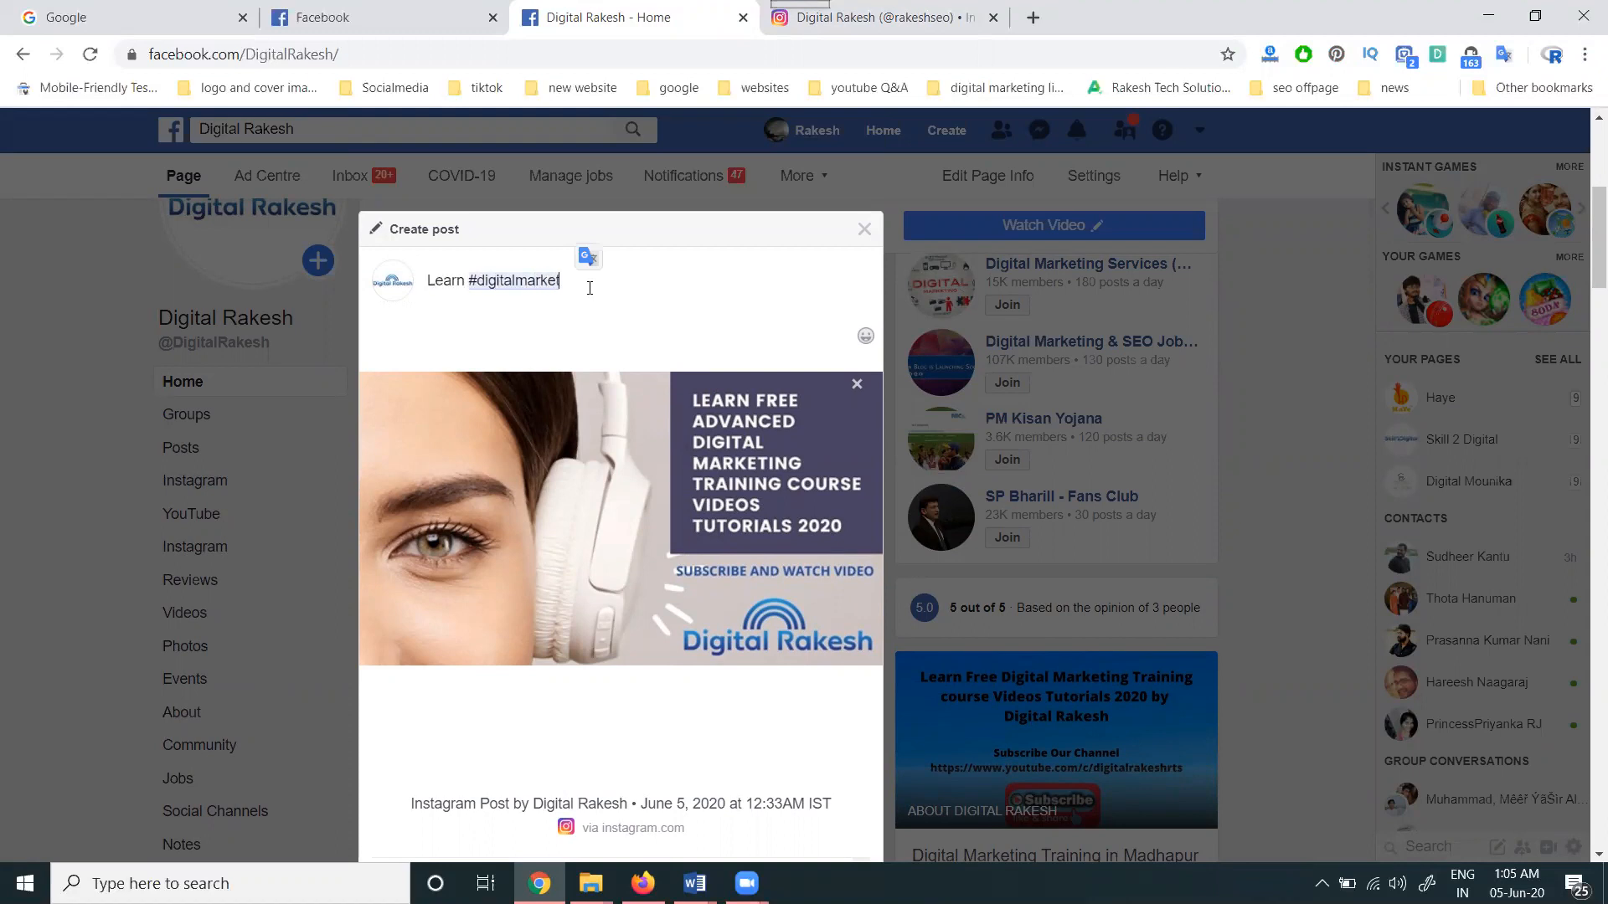
type("ing #training")
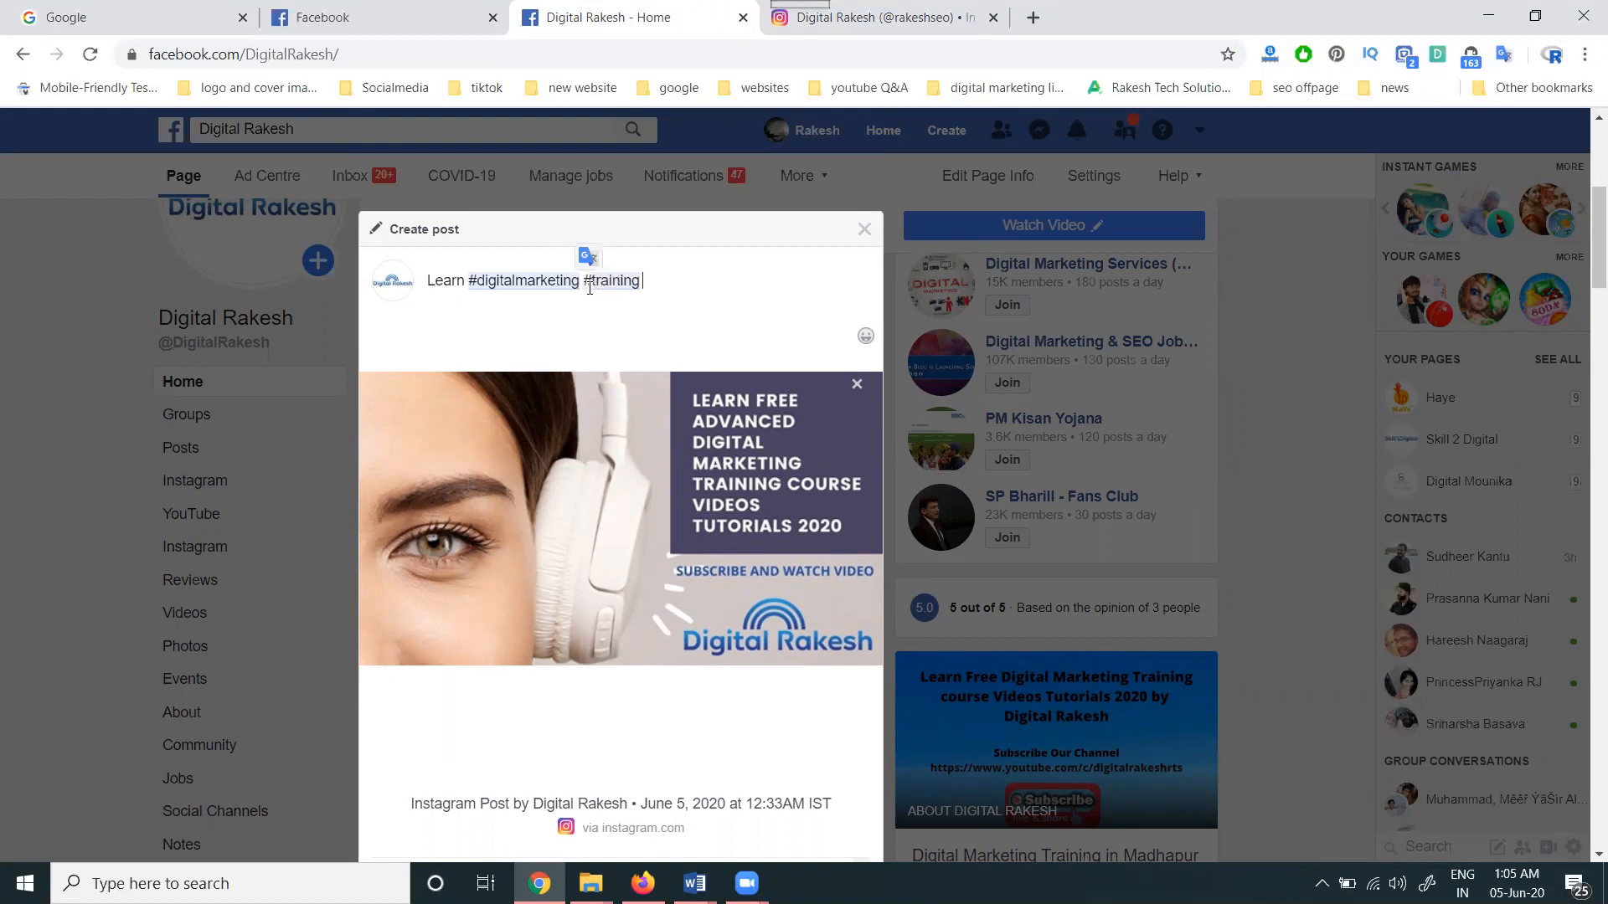
type(" by #digitalrakesh")
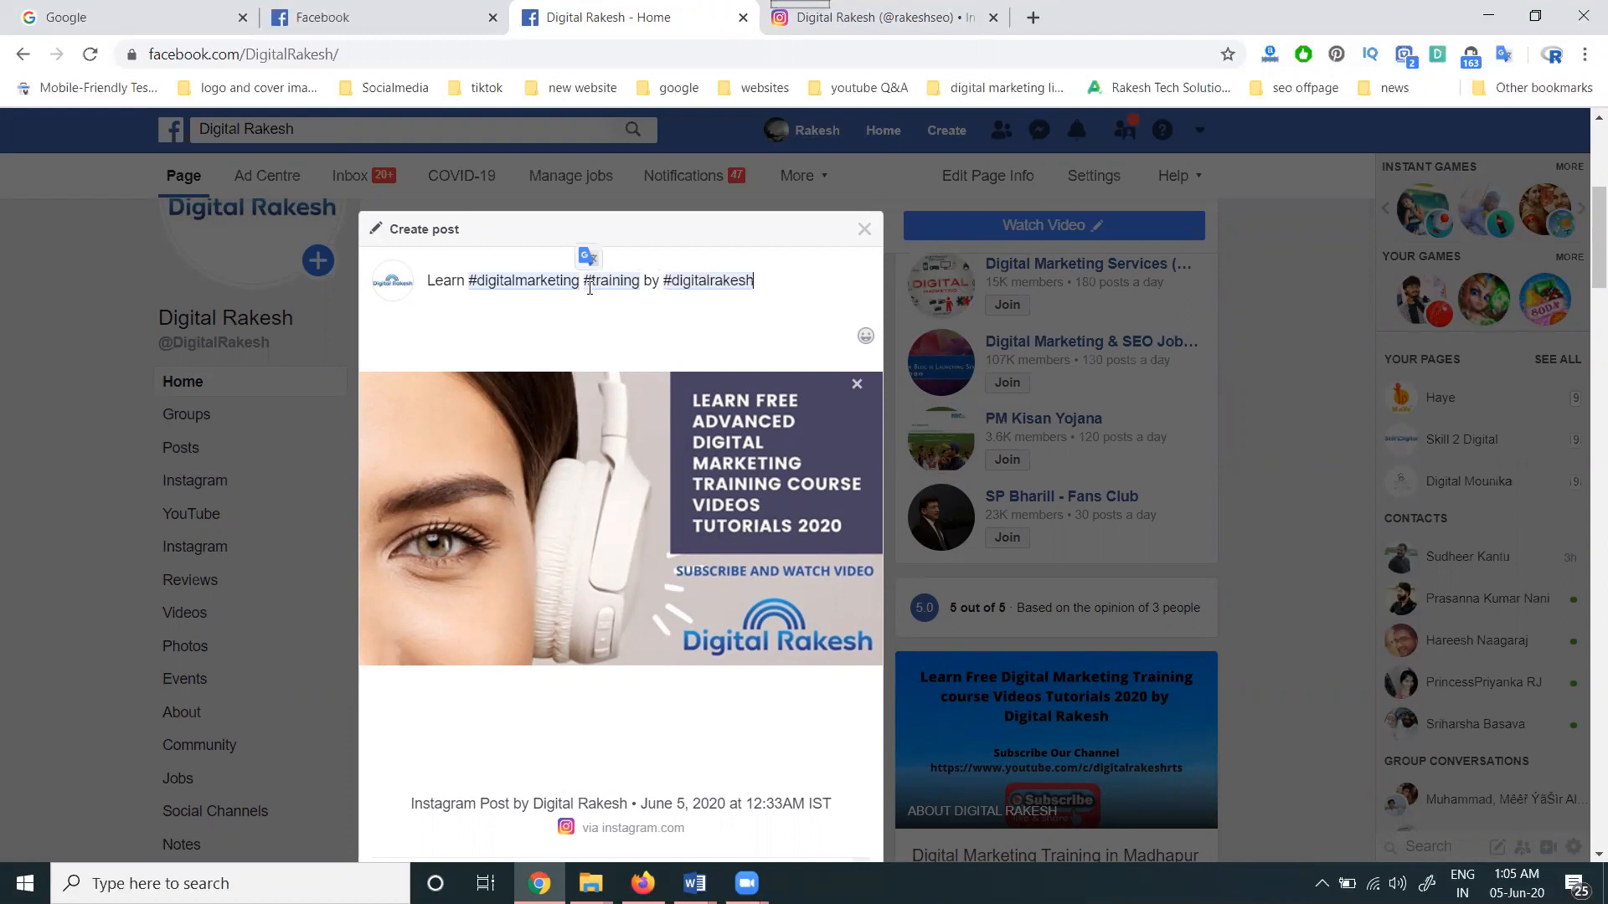
scroll(683, 352, "down", 4)
left_click(842, 729)
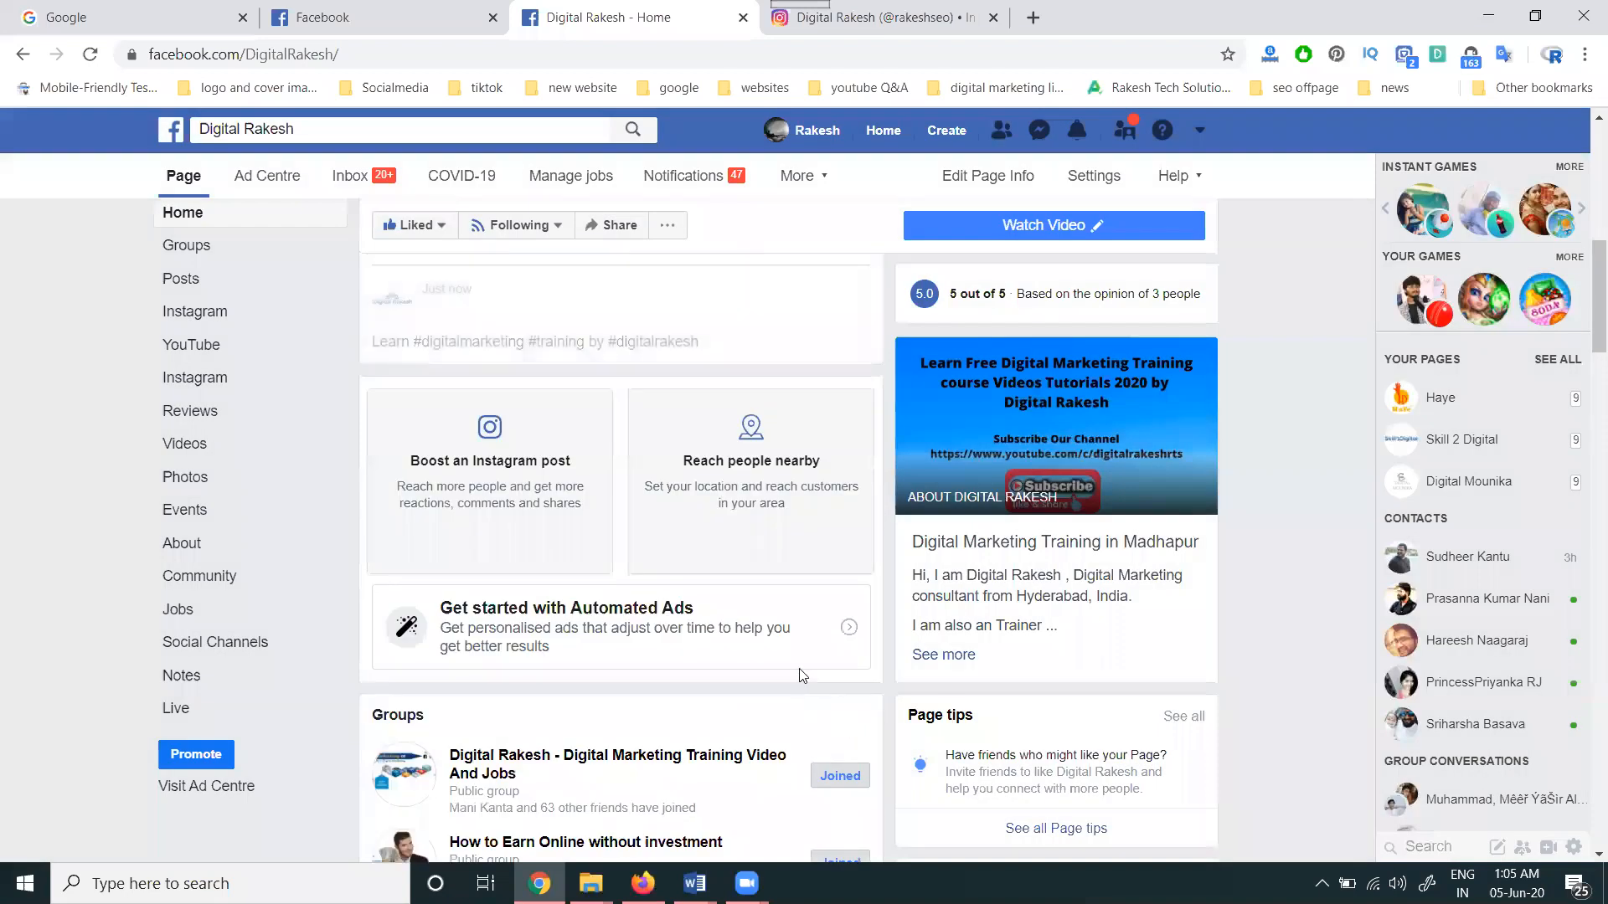
Step: Look through the Facebook page's feed for the newly published post and the existing posts
scroll(800, 661, "down", 2)
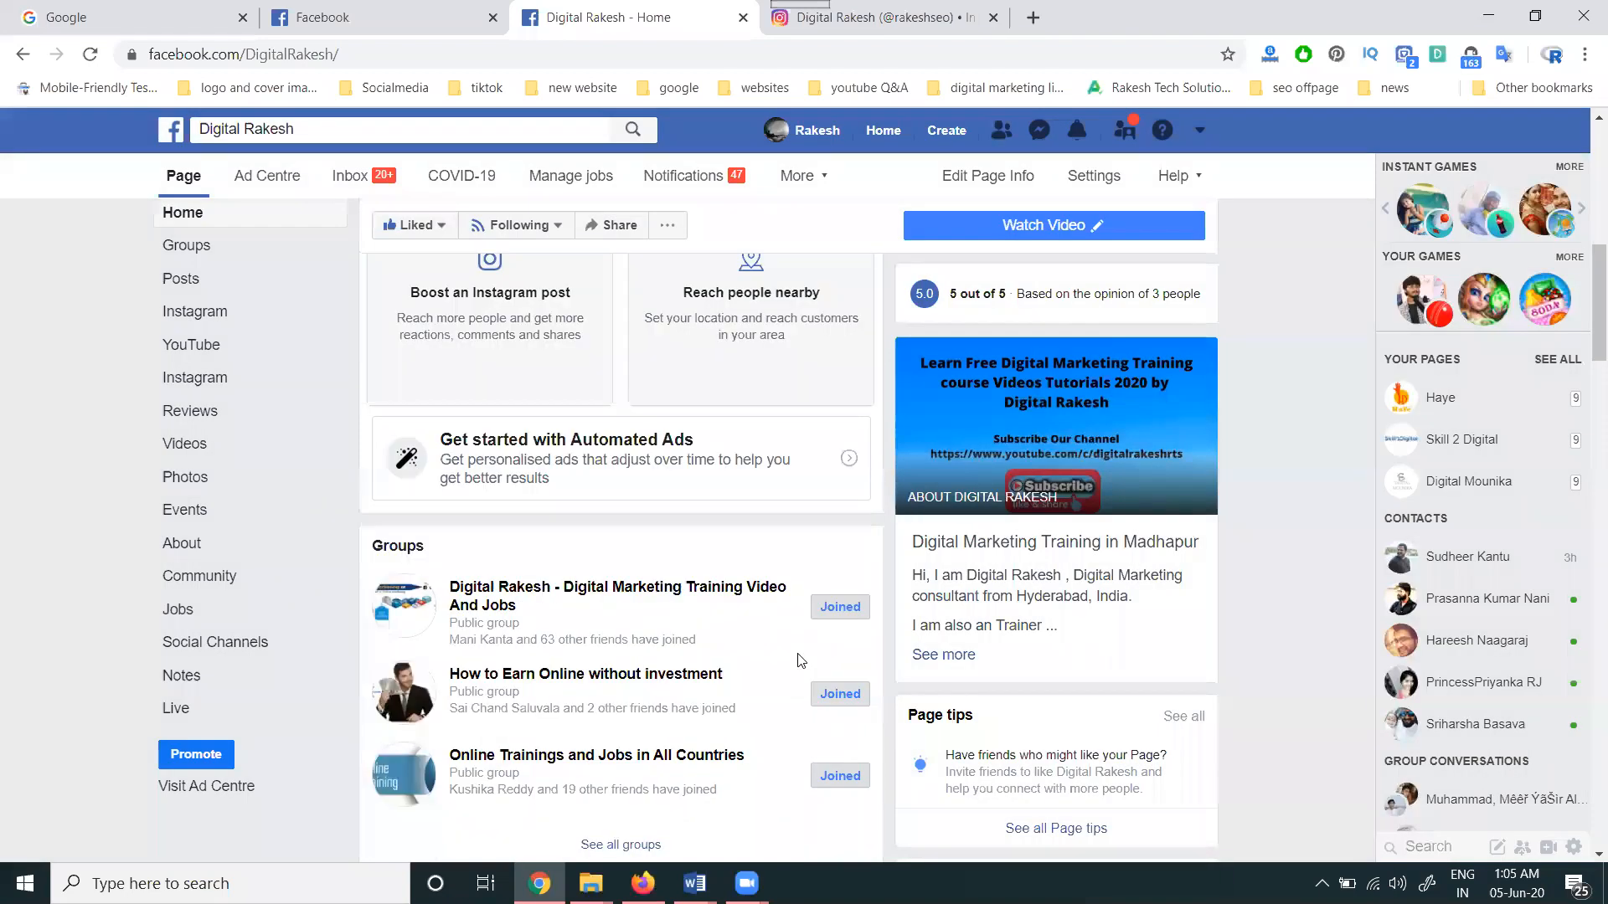
scroll(800, 660, "up", 5)
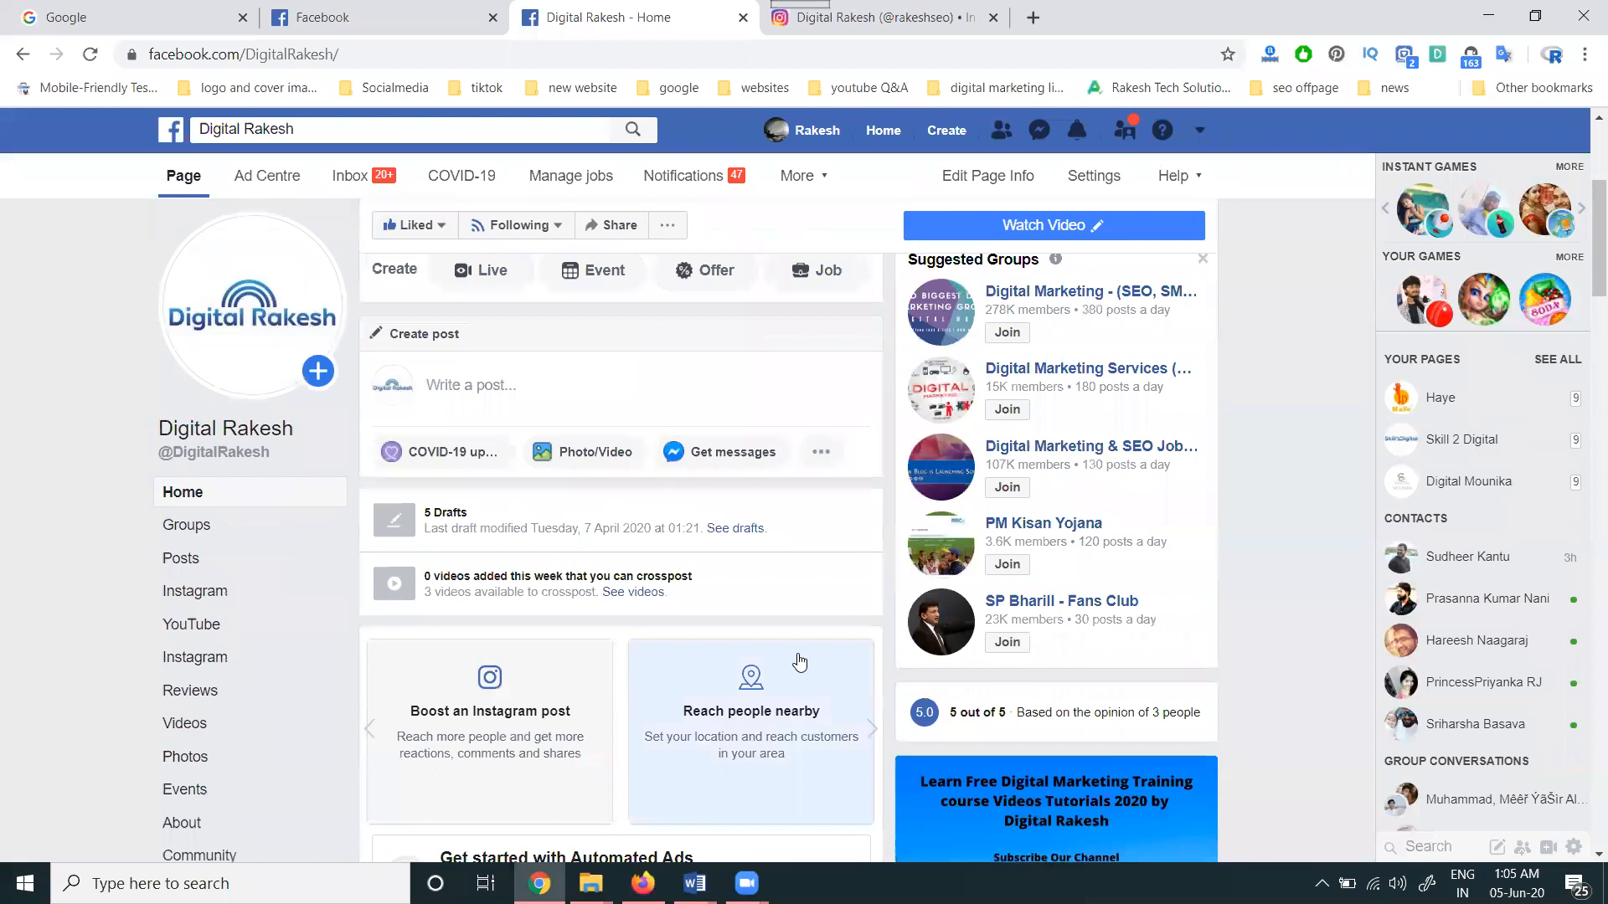
scroll(800, 662, "down", 12)
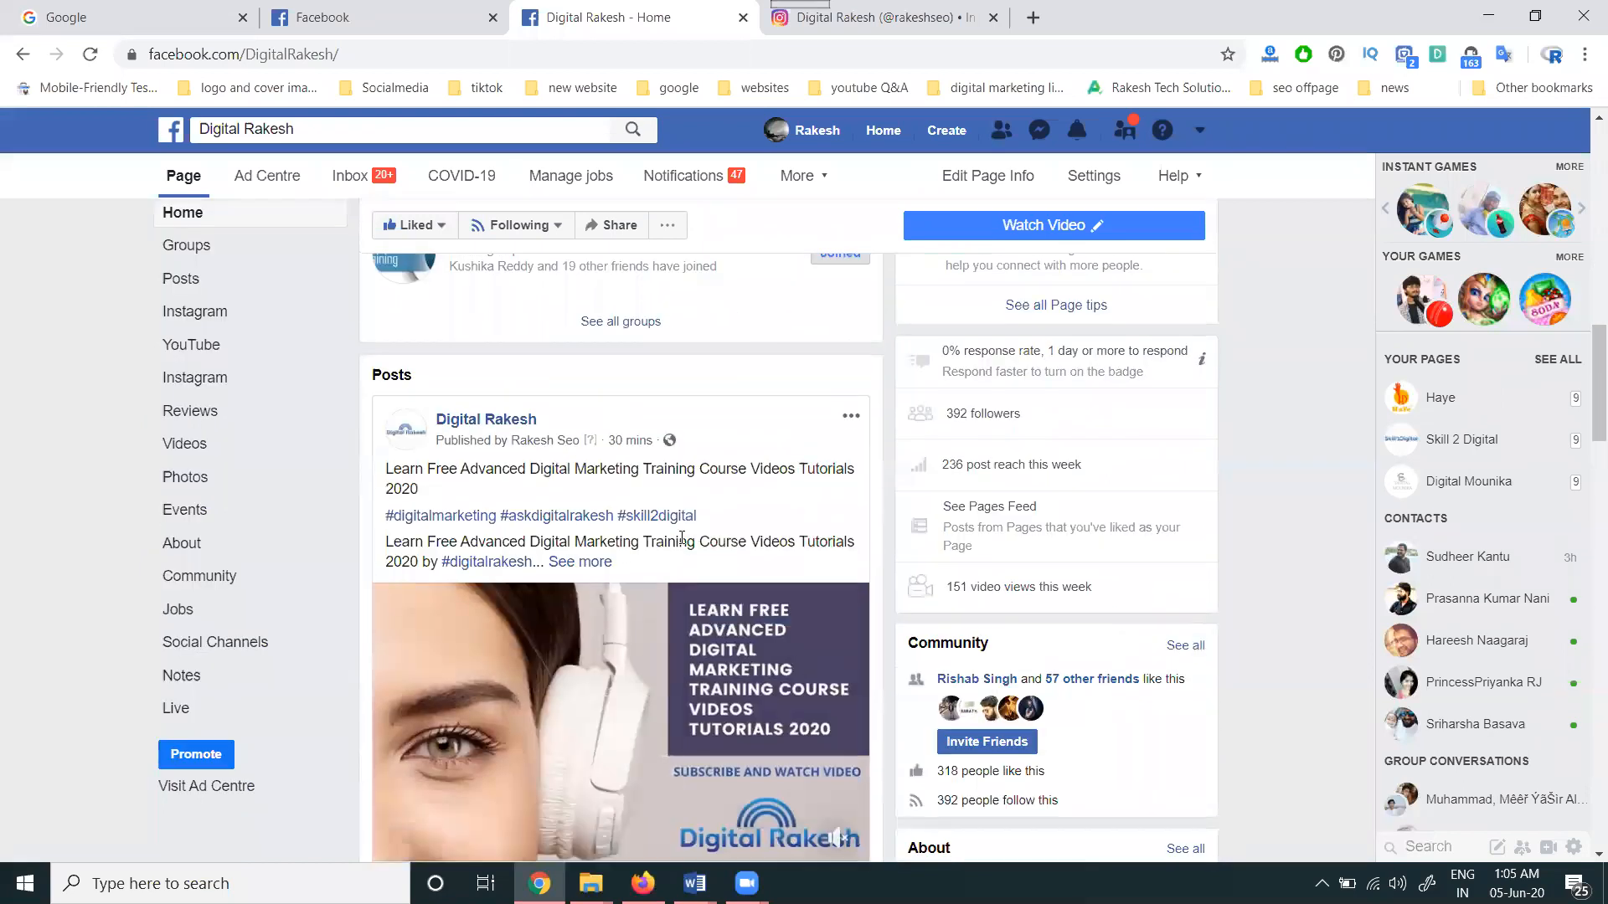
scroll(681, 538, "down", 2)
scroll(851, 494, "up", 2)
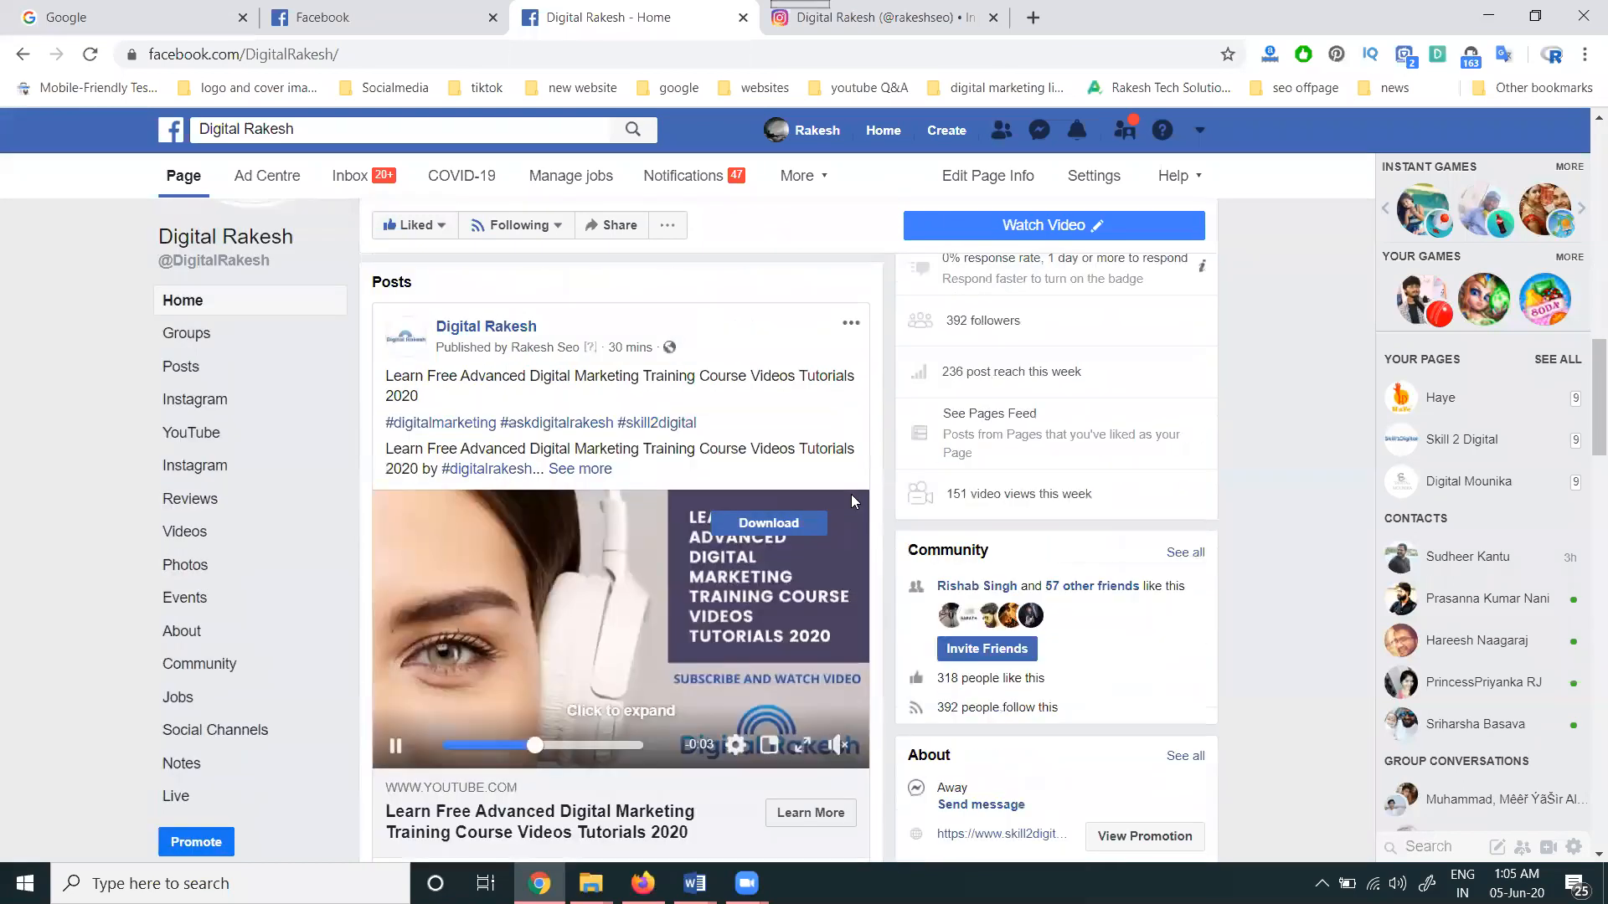
scroll(850, 501, "up", 2)
scroll(854, 501, "up", 7)
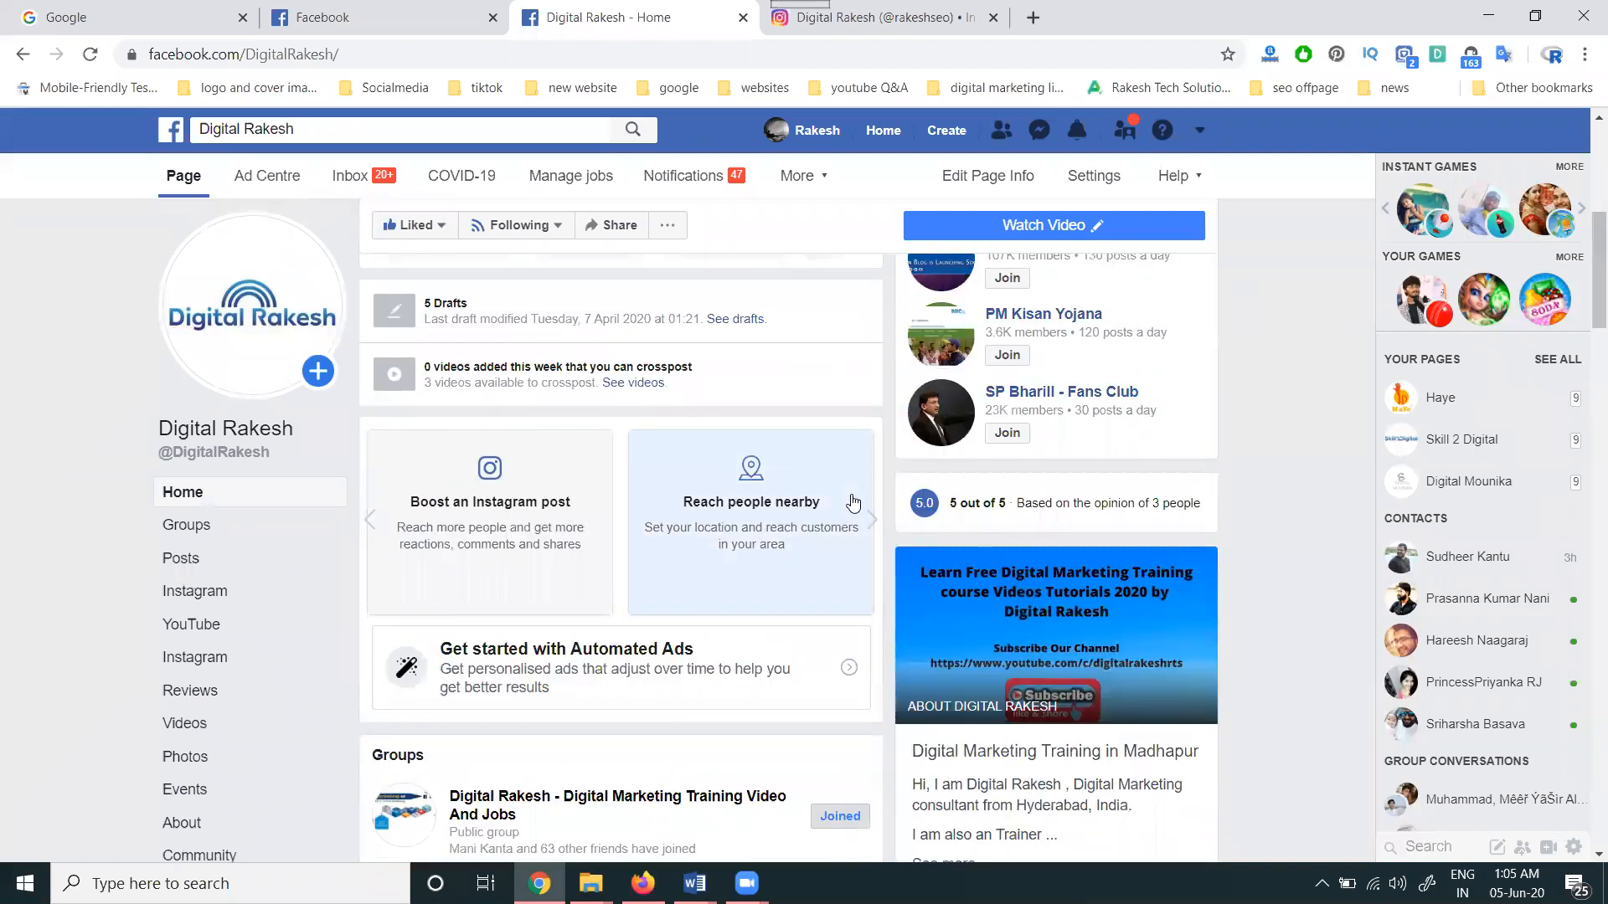
scroll(853, 501, "up", 5)
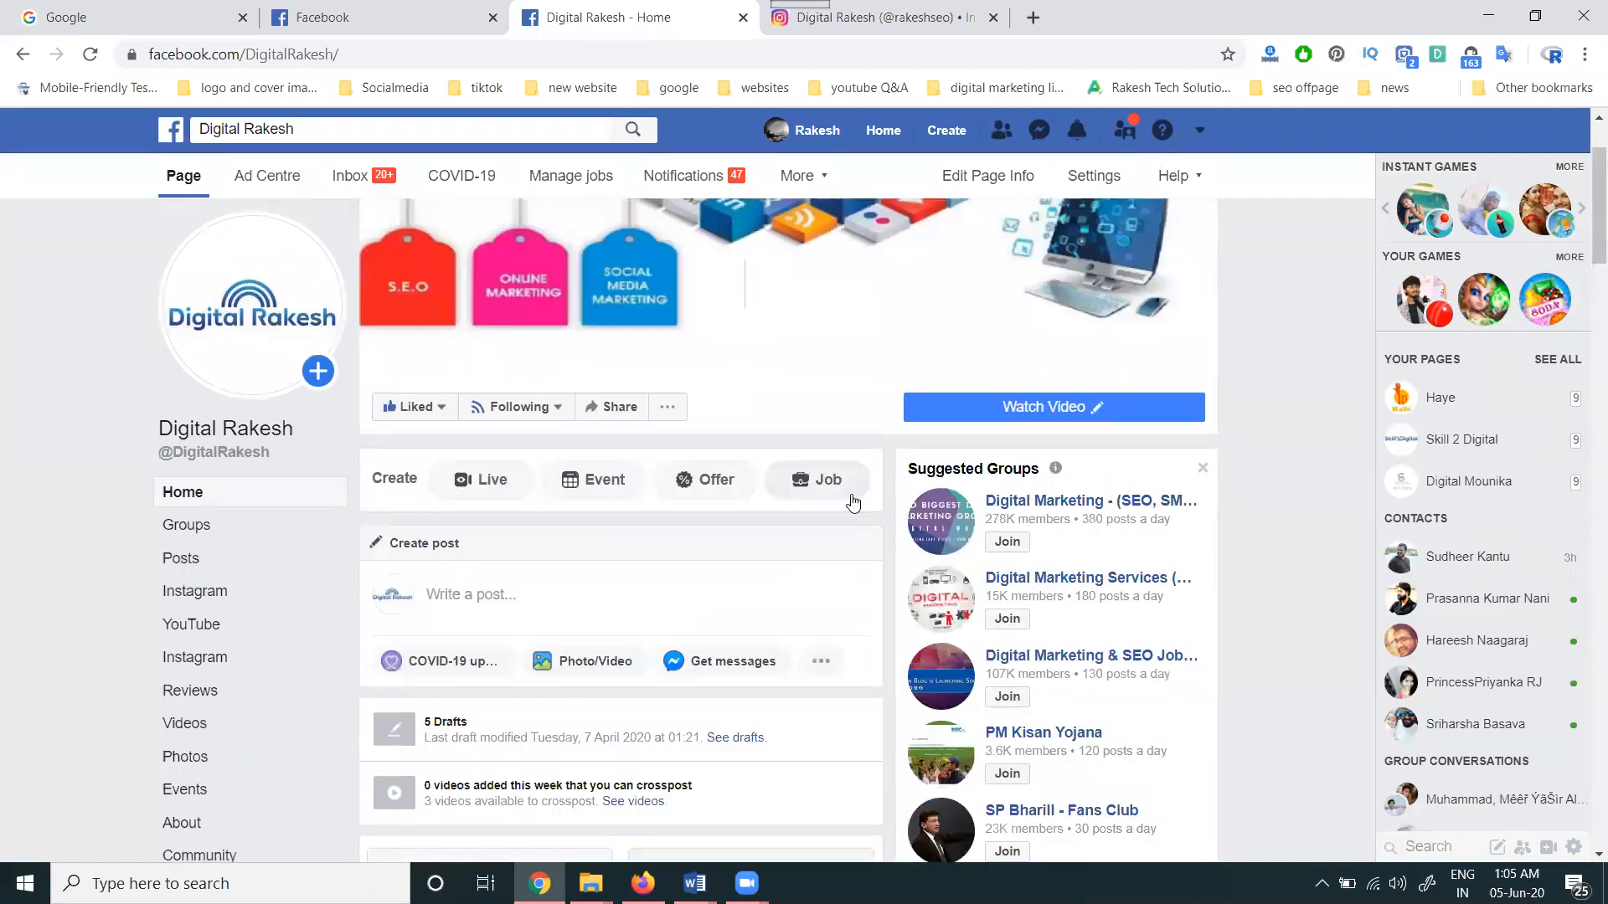
Step: View the list of Instagram posts available for boosting and close it
scroll(853, 501, "down", 3)
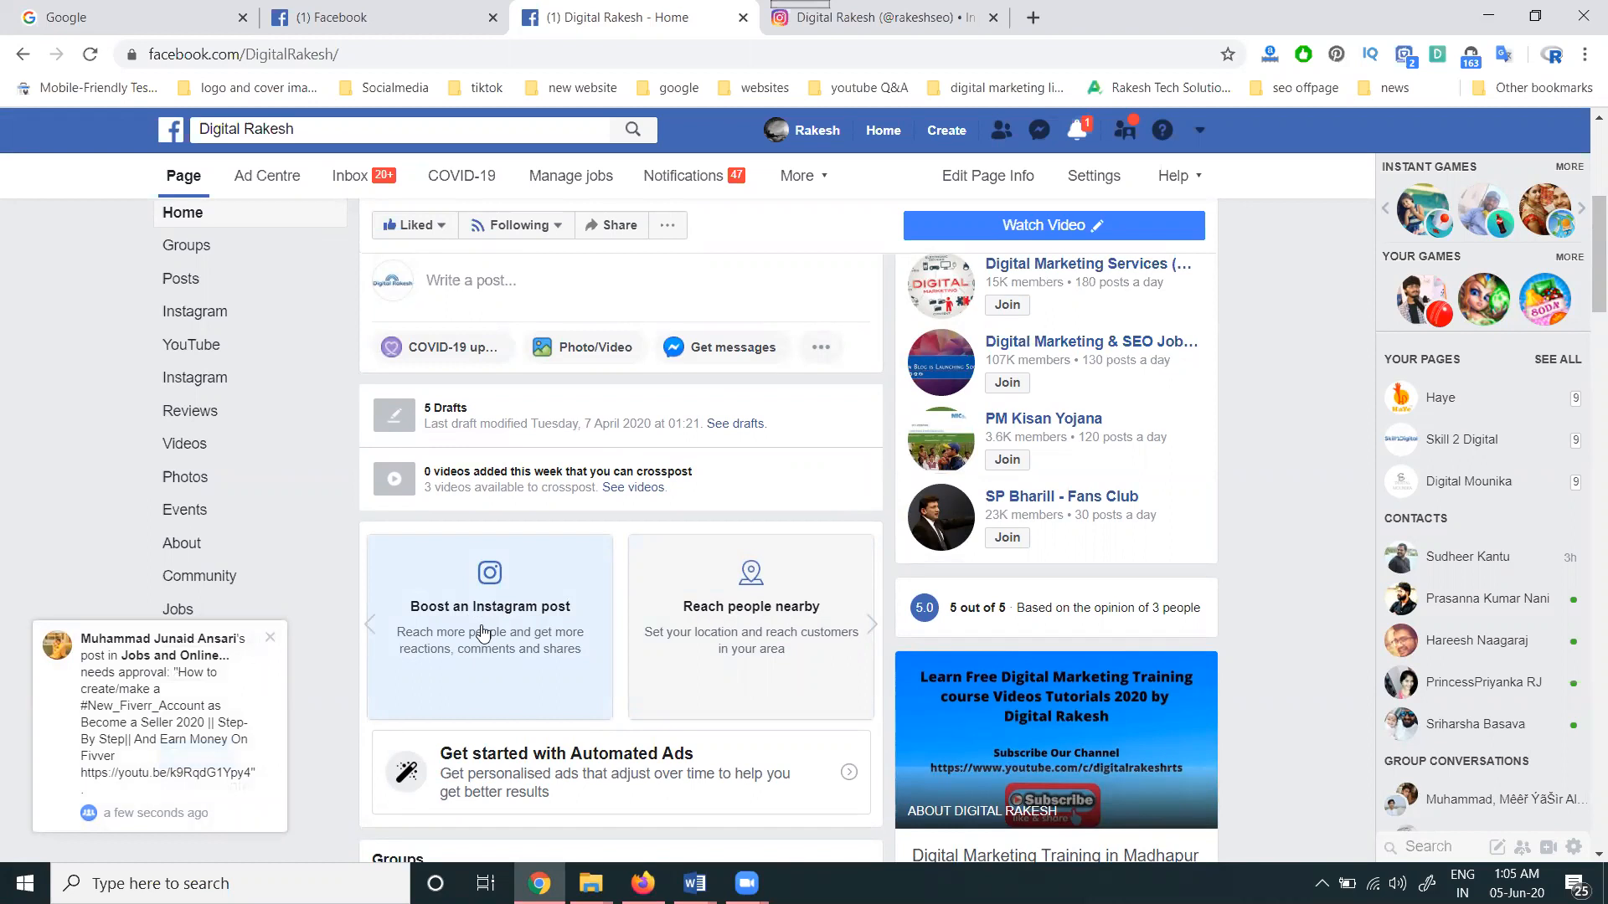
left_click(483, 633)
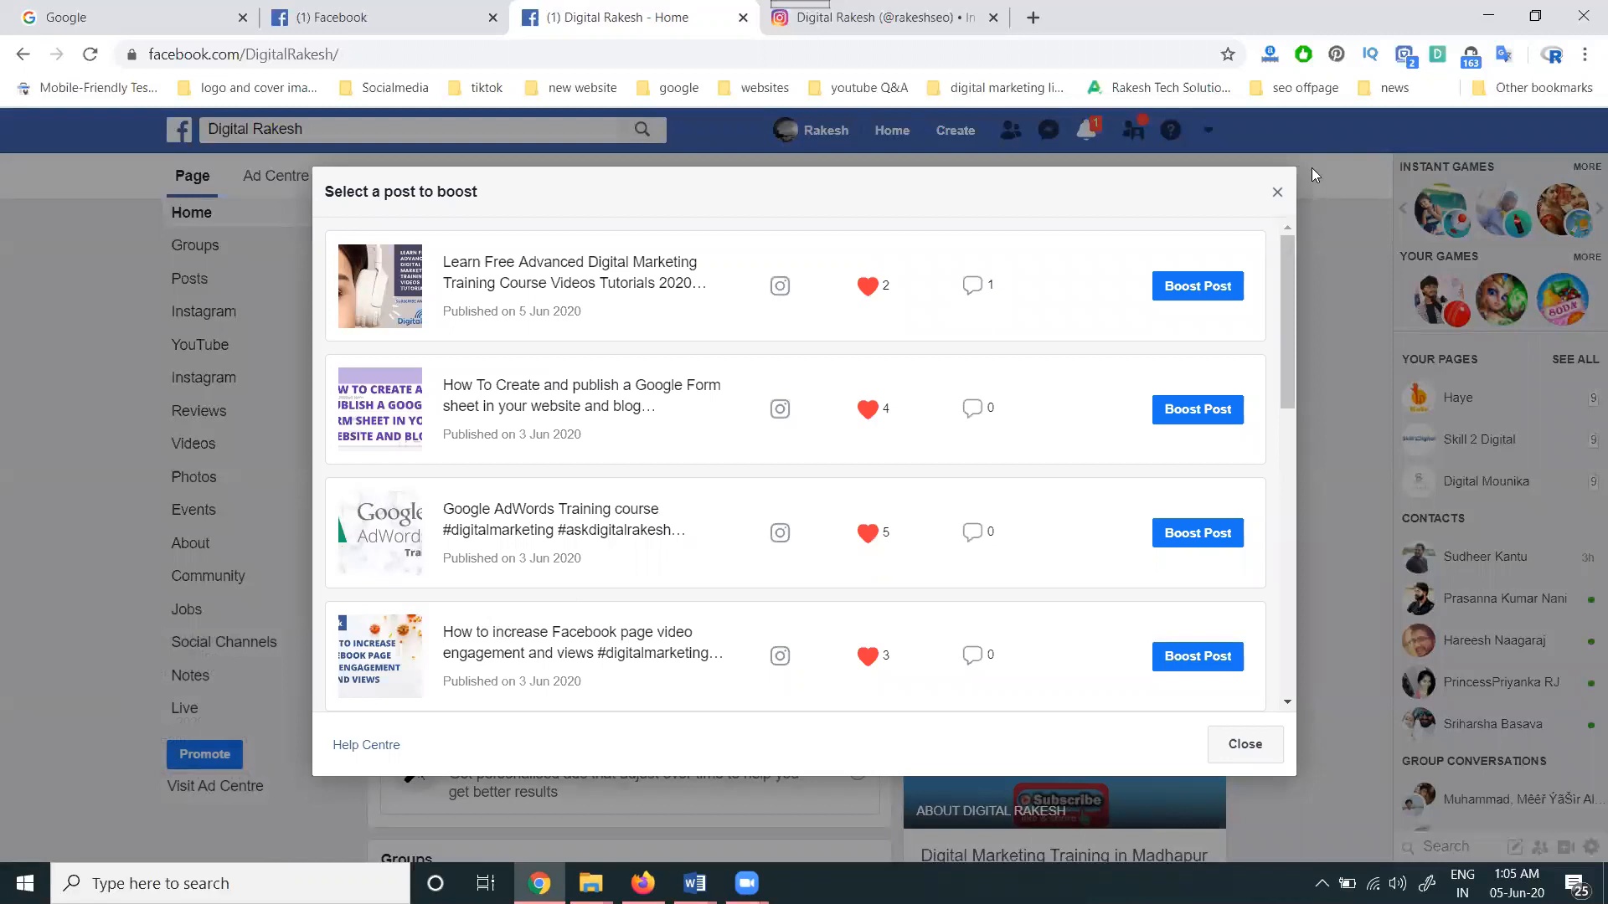
left_click(1278, 197)
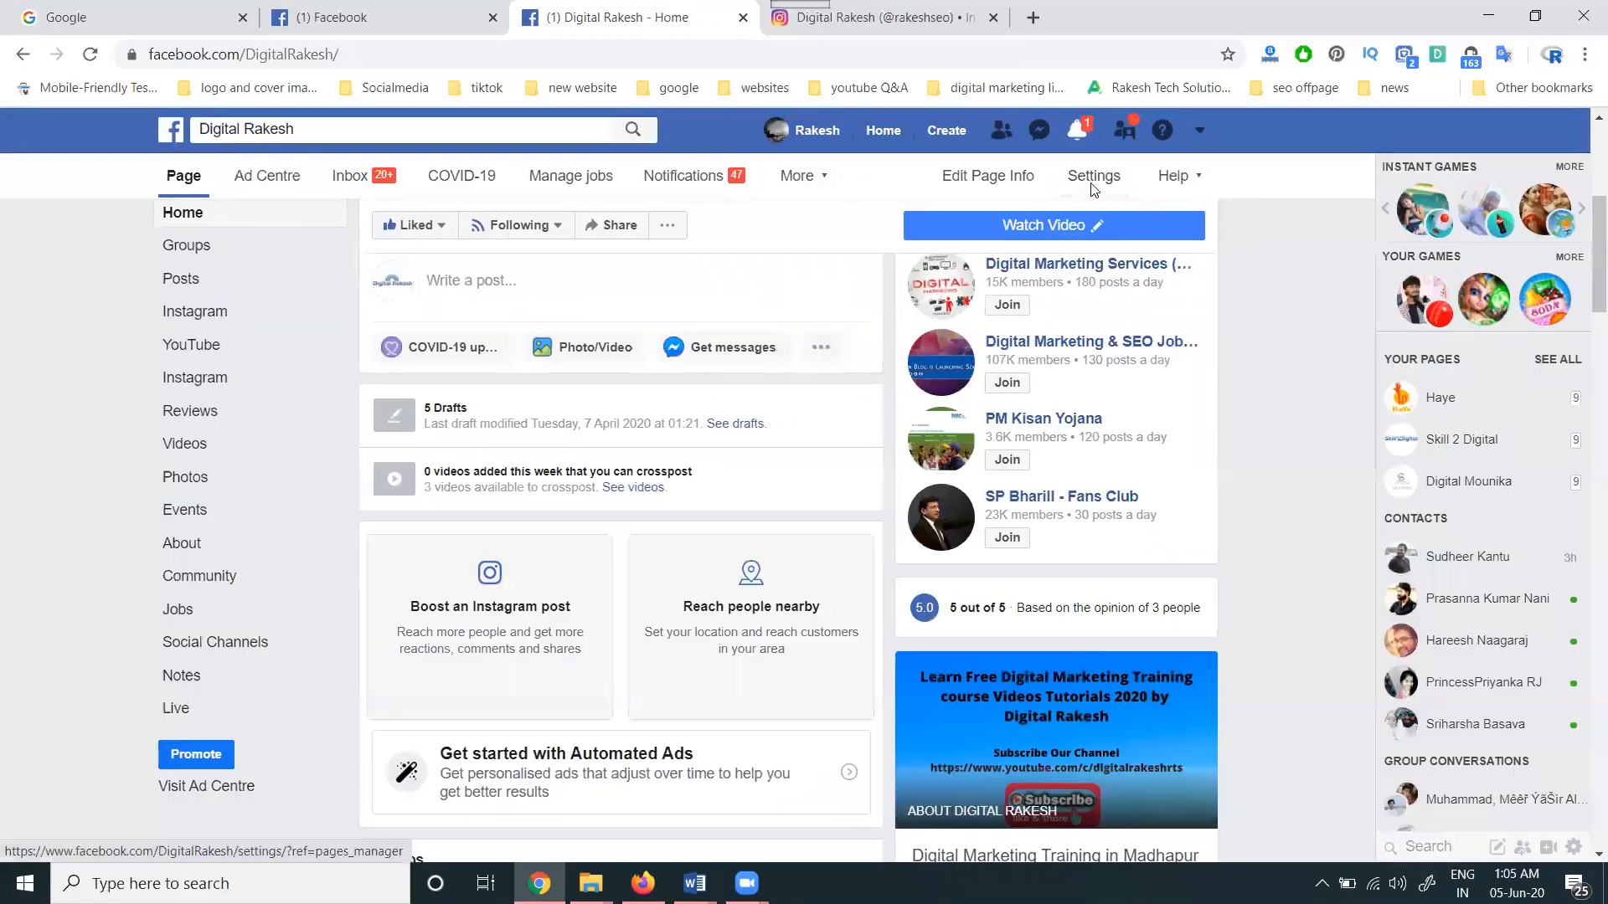
Step: Review the connected Instagram account in the page settings and return to the page
left_click(1093, 191)
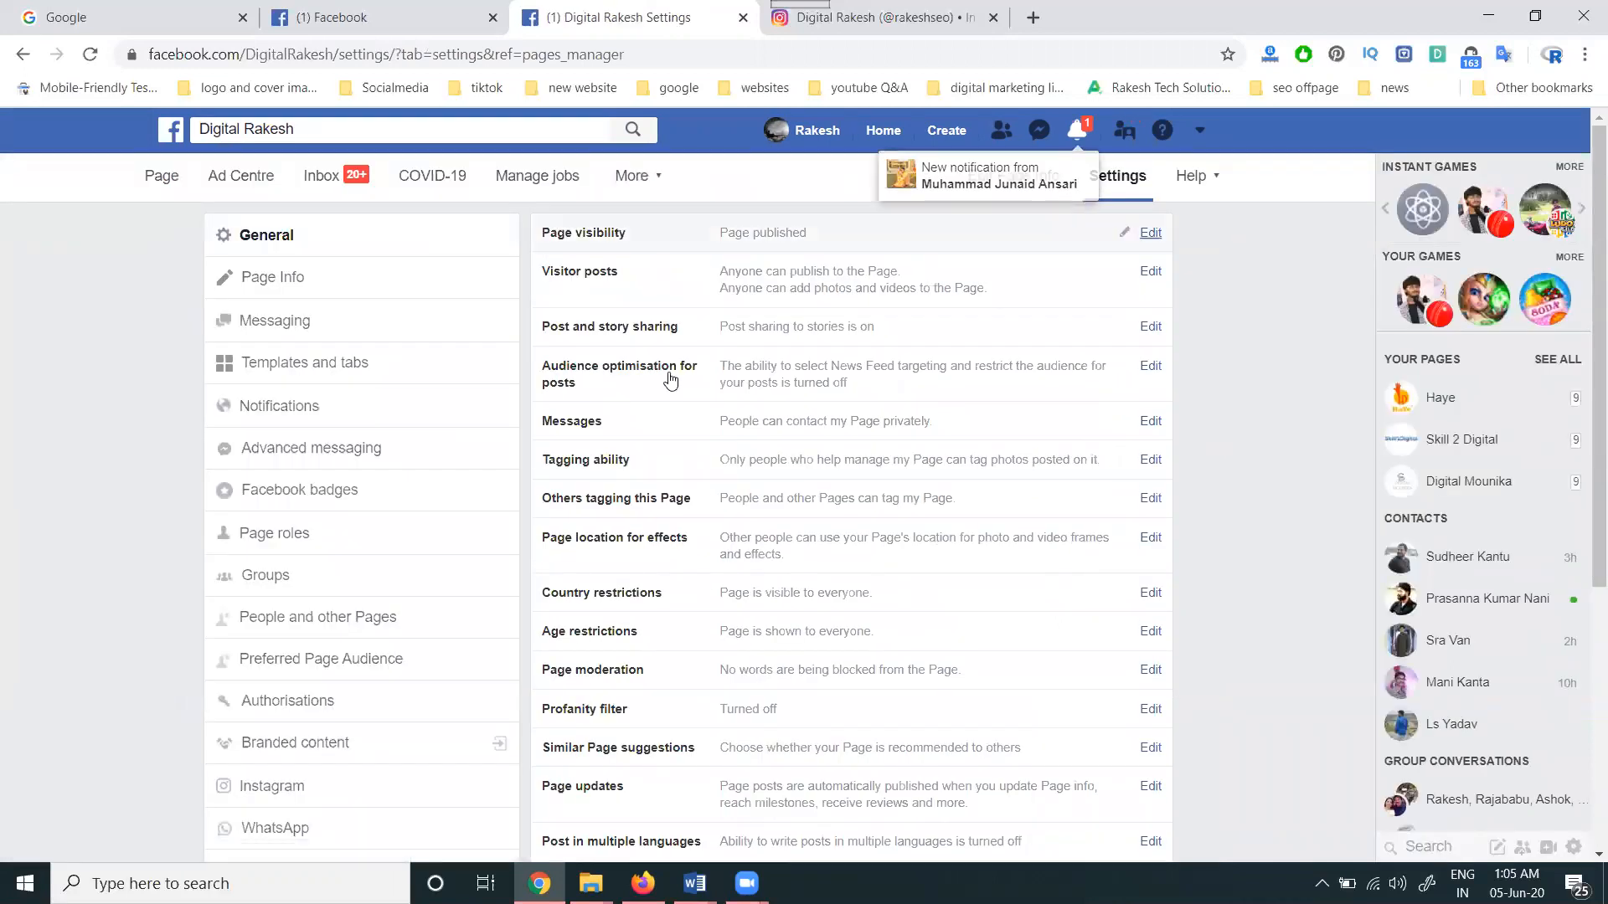
scroll(295, 543, "down", 2)
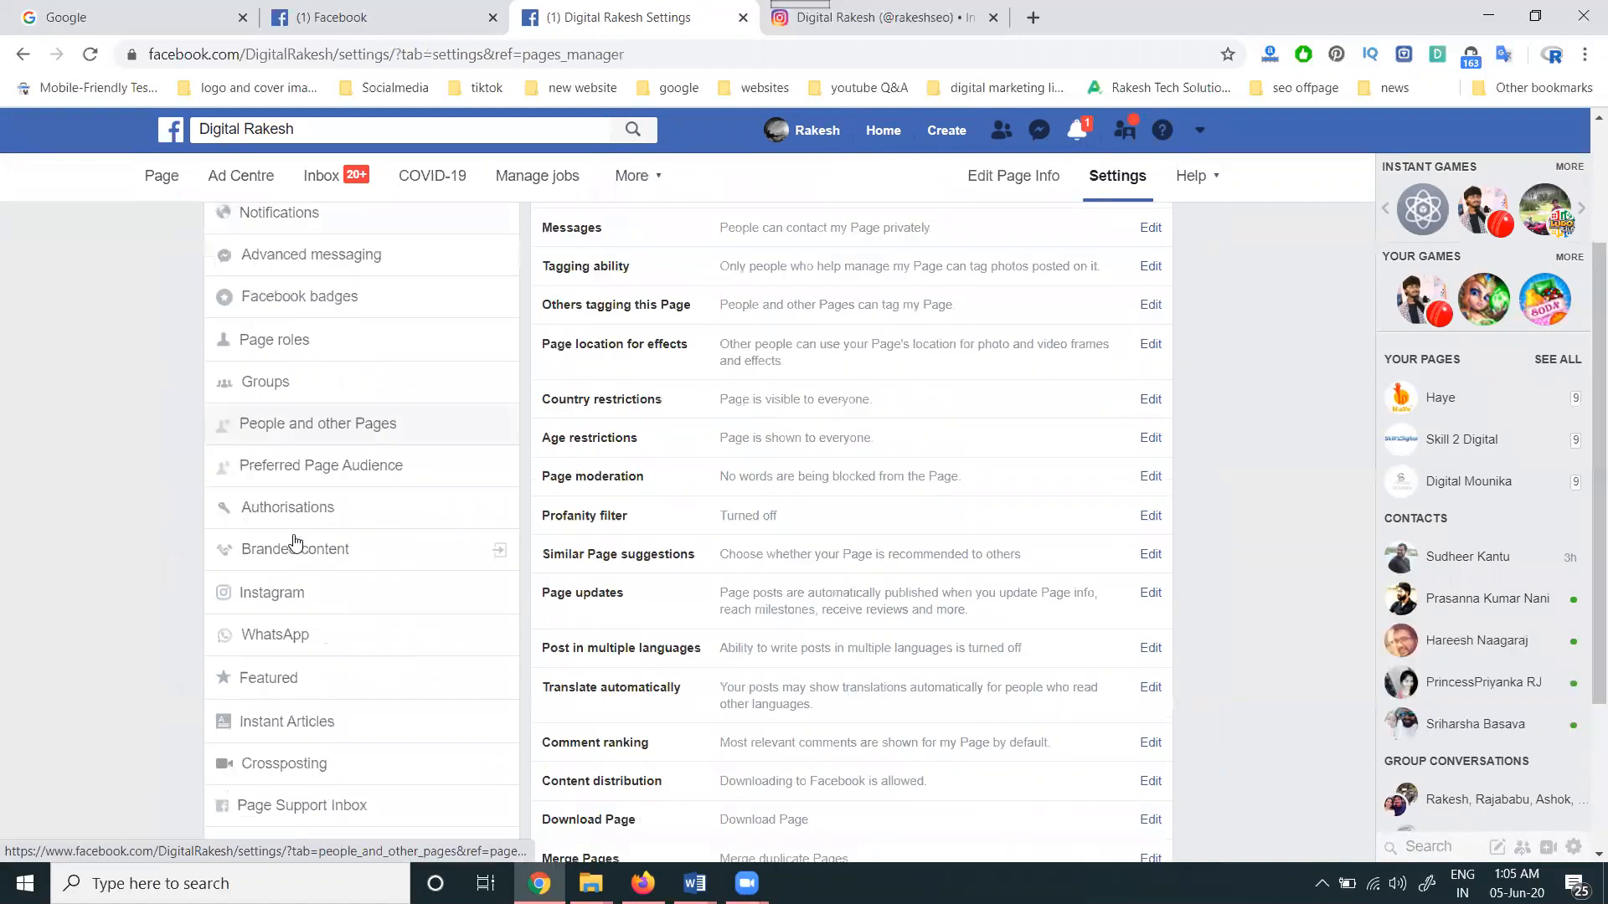
left_click(295, 579)
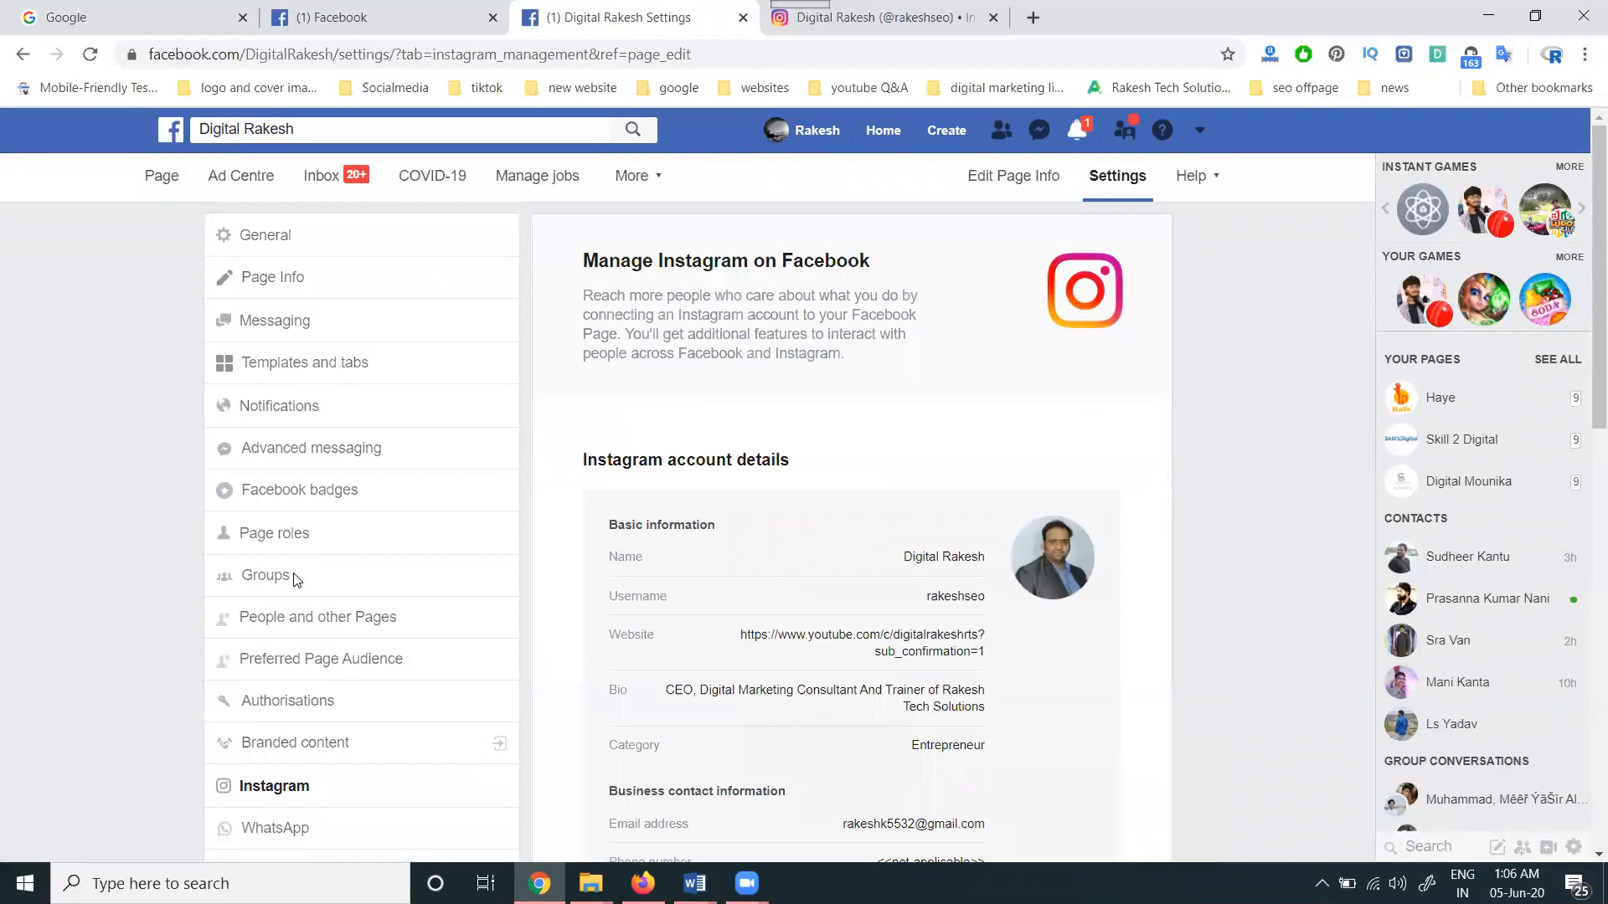
left_click(170, 179)
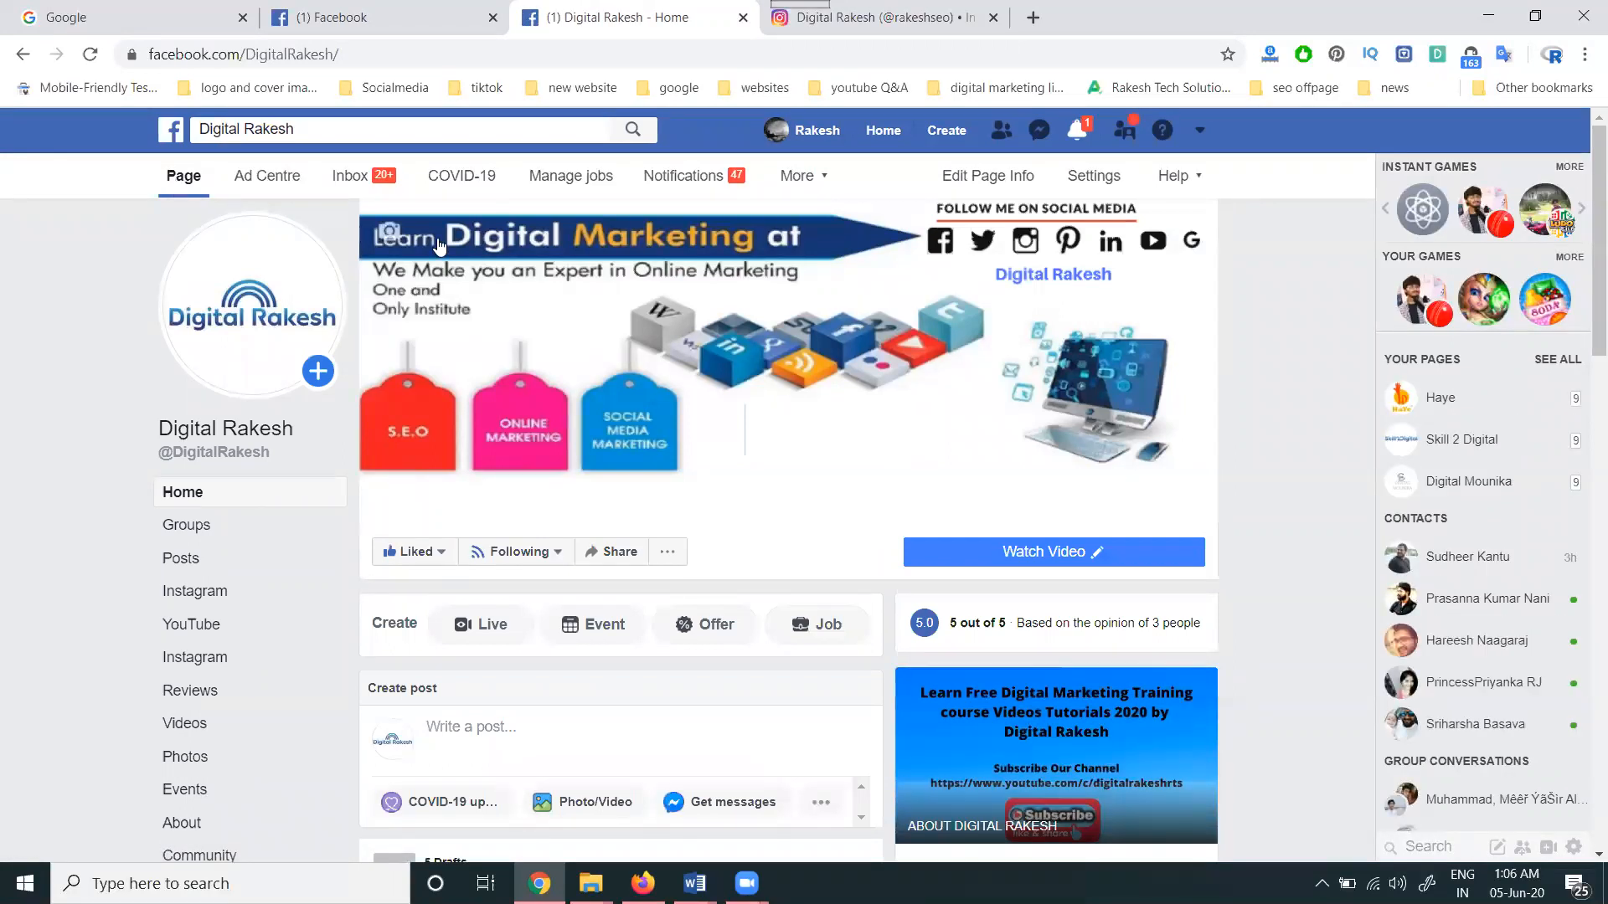
Step: View the page's promotion options and close them without choosing one
scroll(572, 305, "down", 3)
scroll(572, 305, "down", 2)
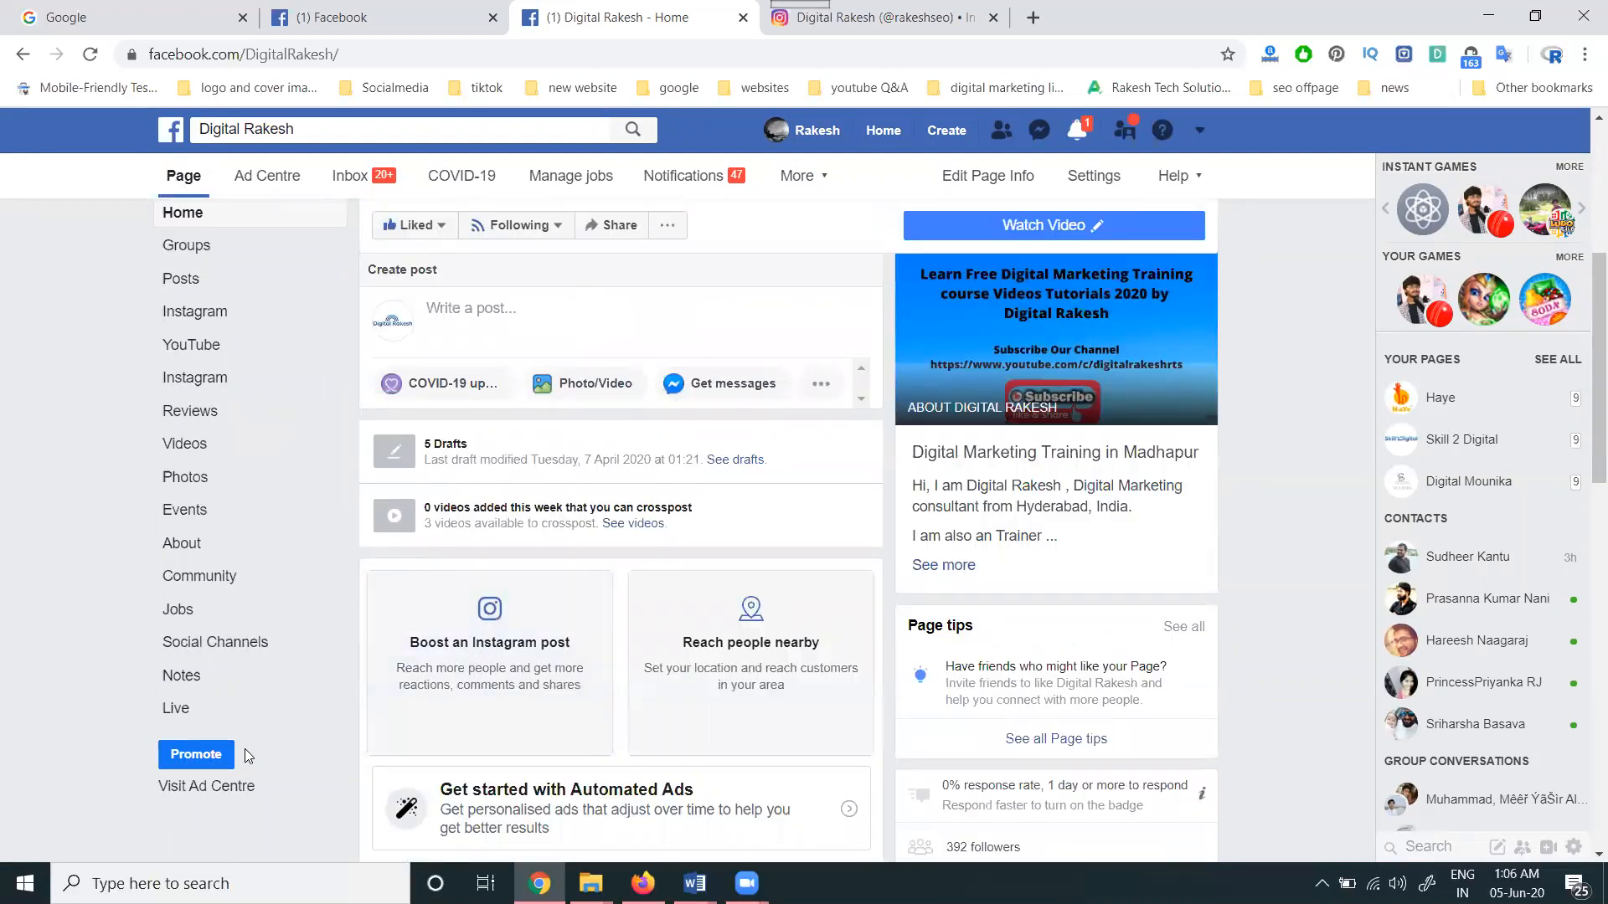
left_click(216, 762)
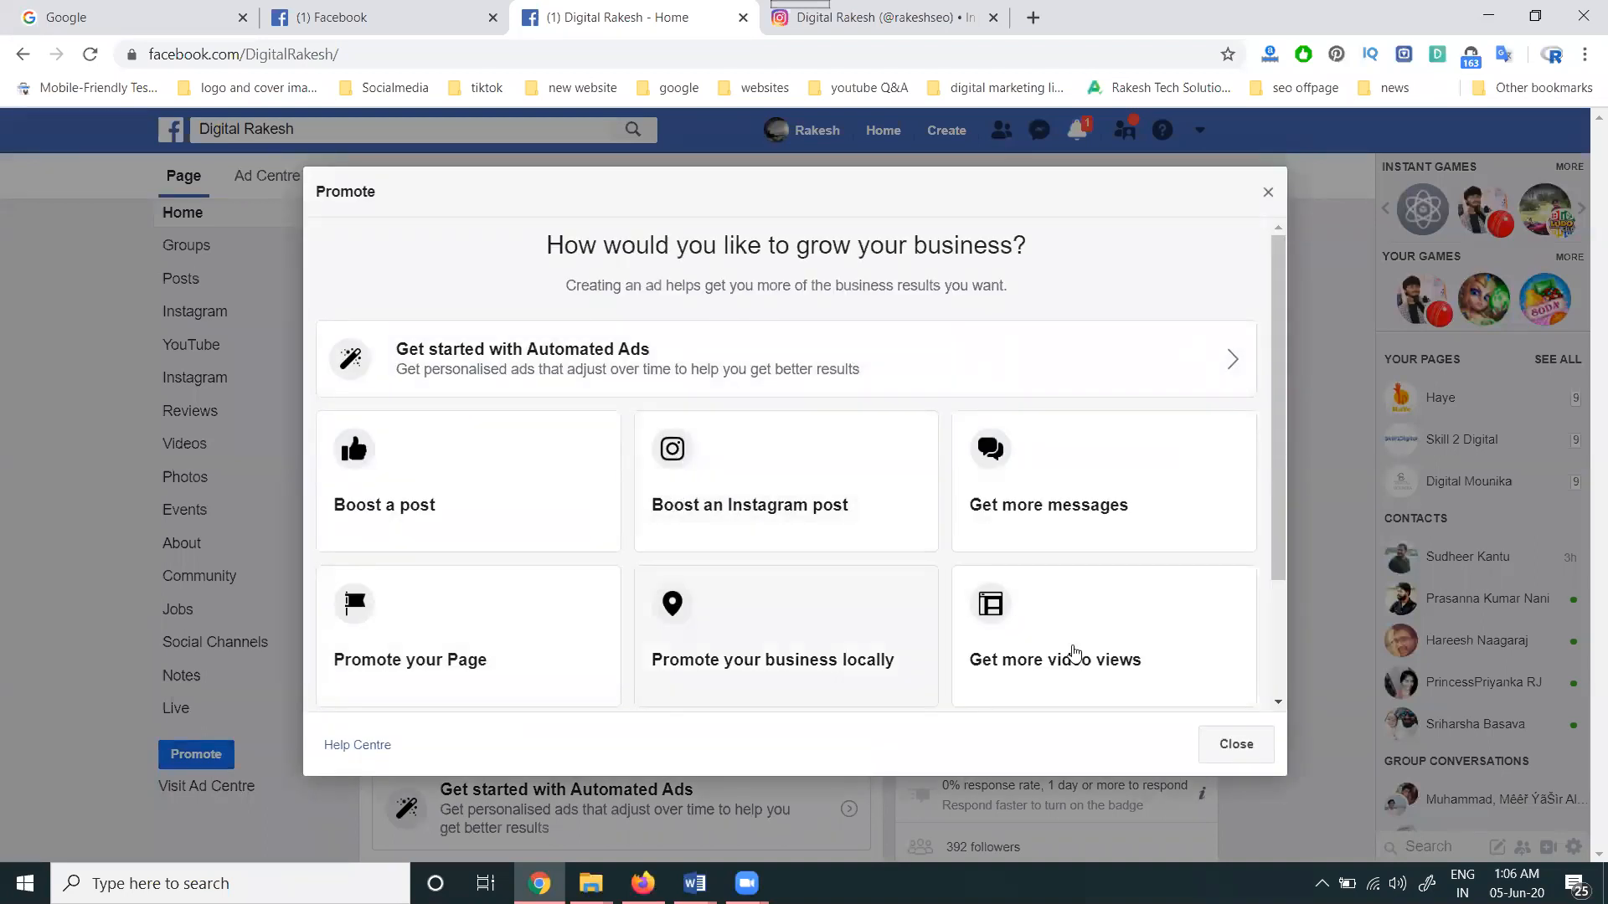
left_click(1234, 745)
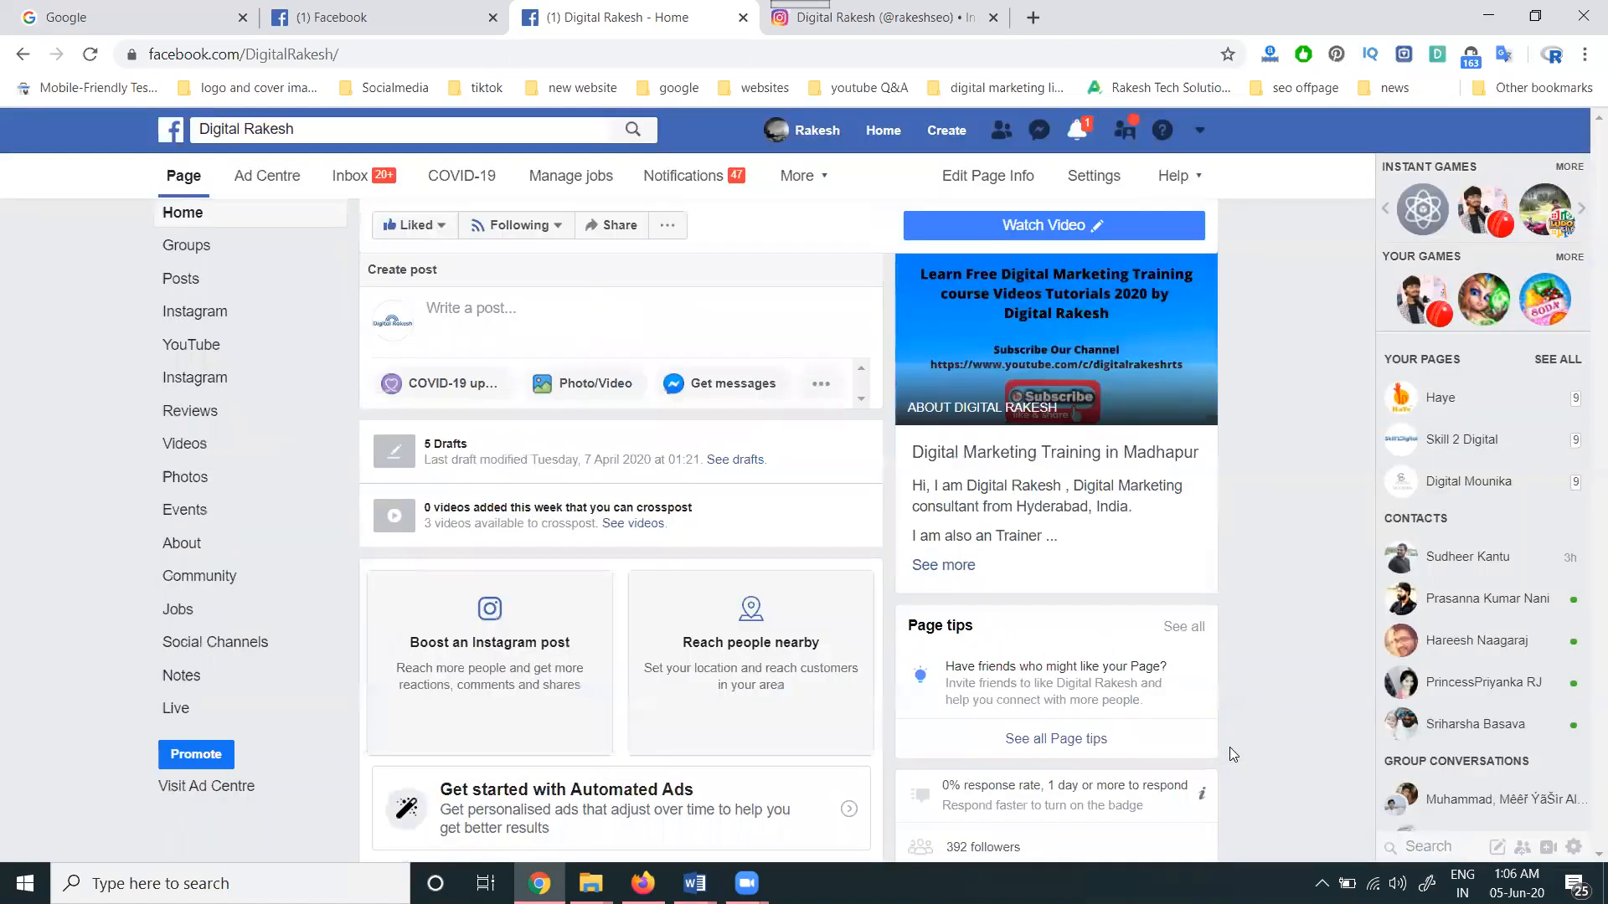
Step: Start boosting the Instagram post "Learn Free Advanced Digital Marketing Training Course Videos Tutorials 2020", review its targeted audience and save the audience
left_click(551, 640)
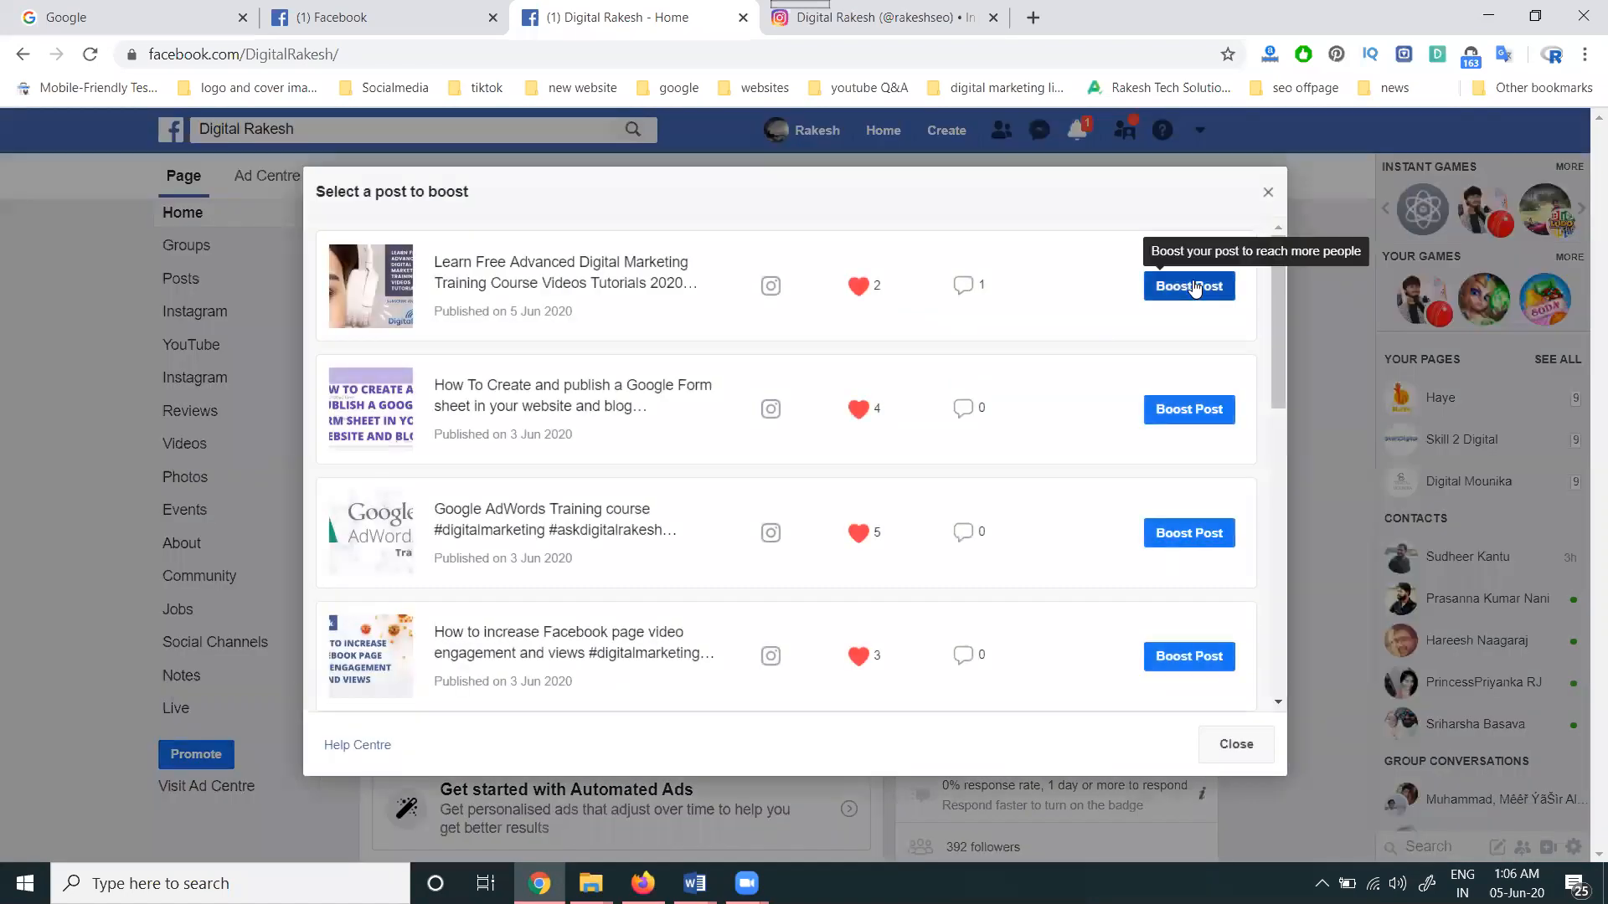
left_click(1176, 287)
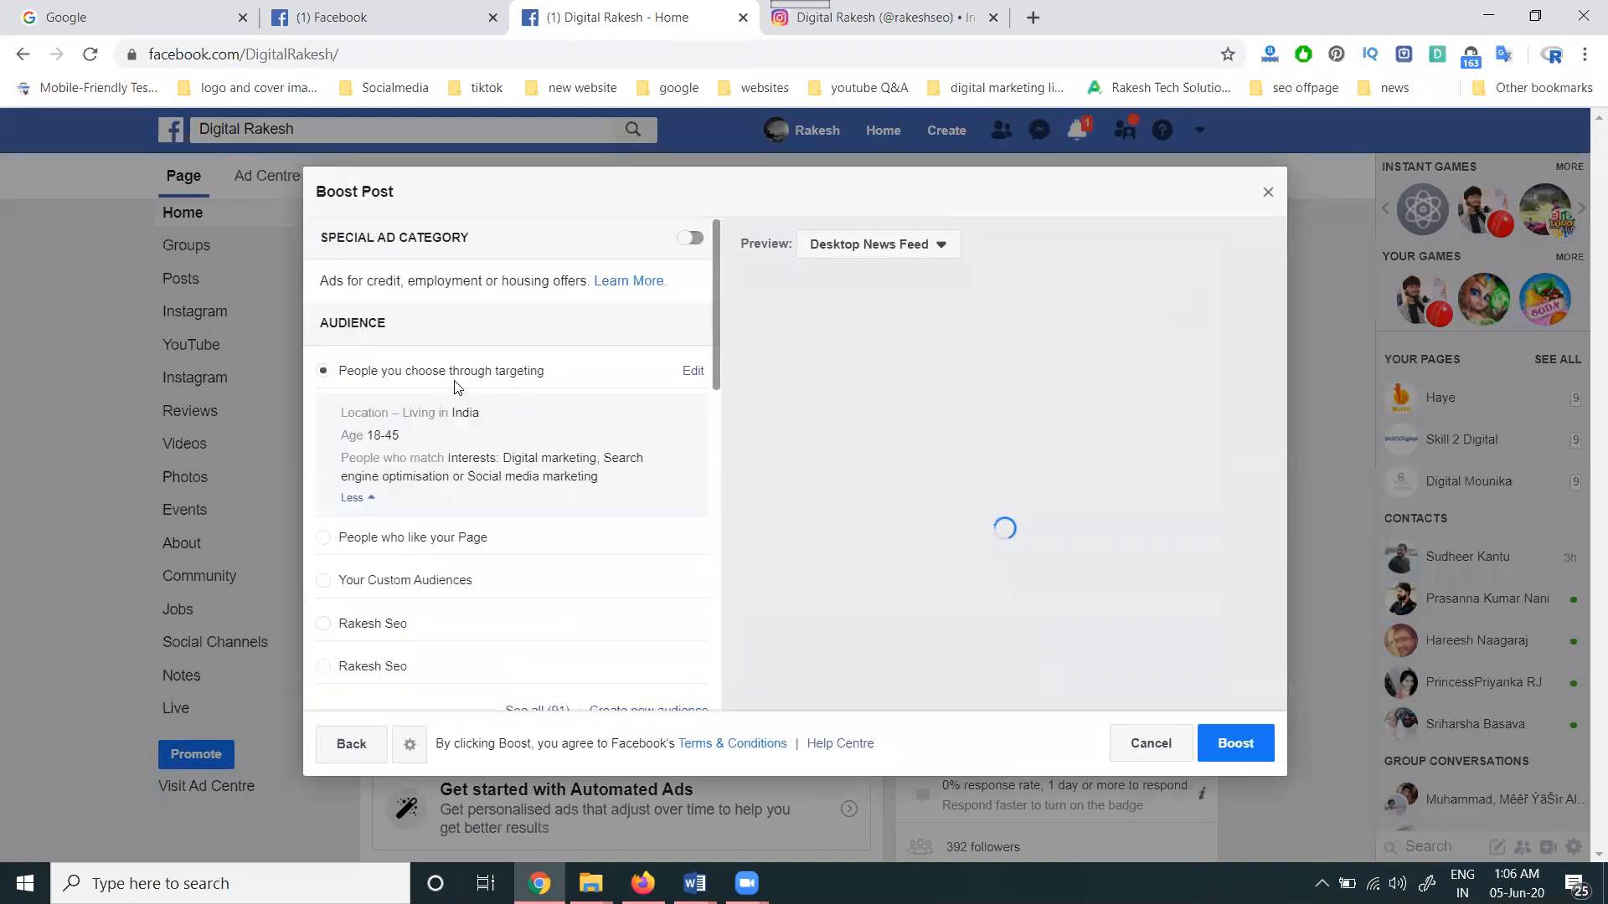
left_click(694, 371)
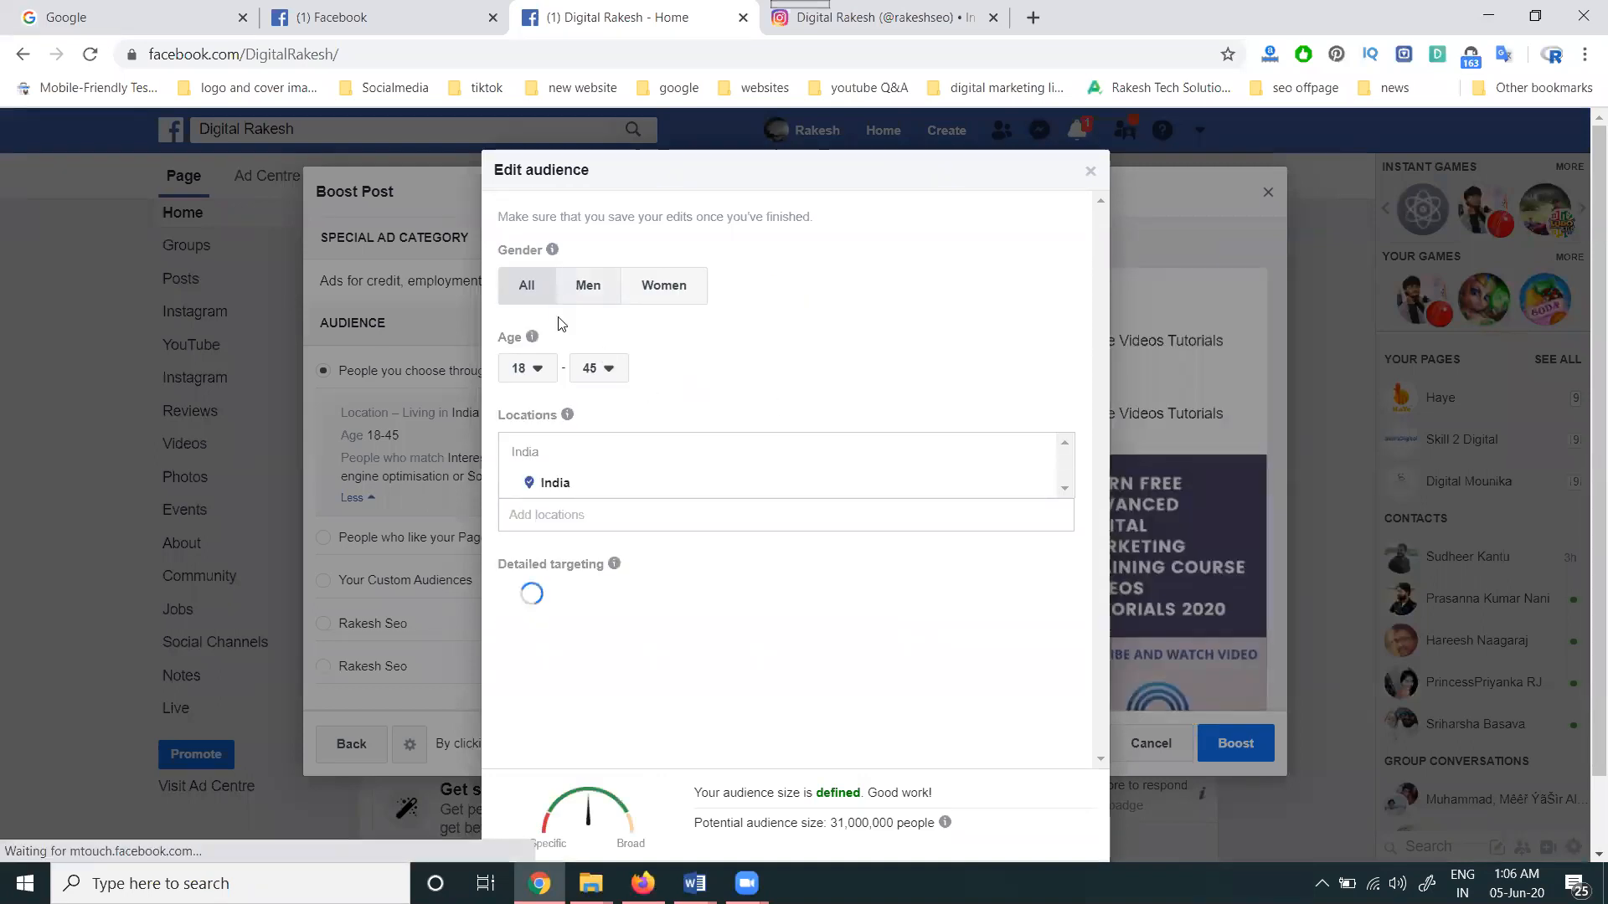
scroll(580, 485, "down", 2)
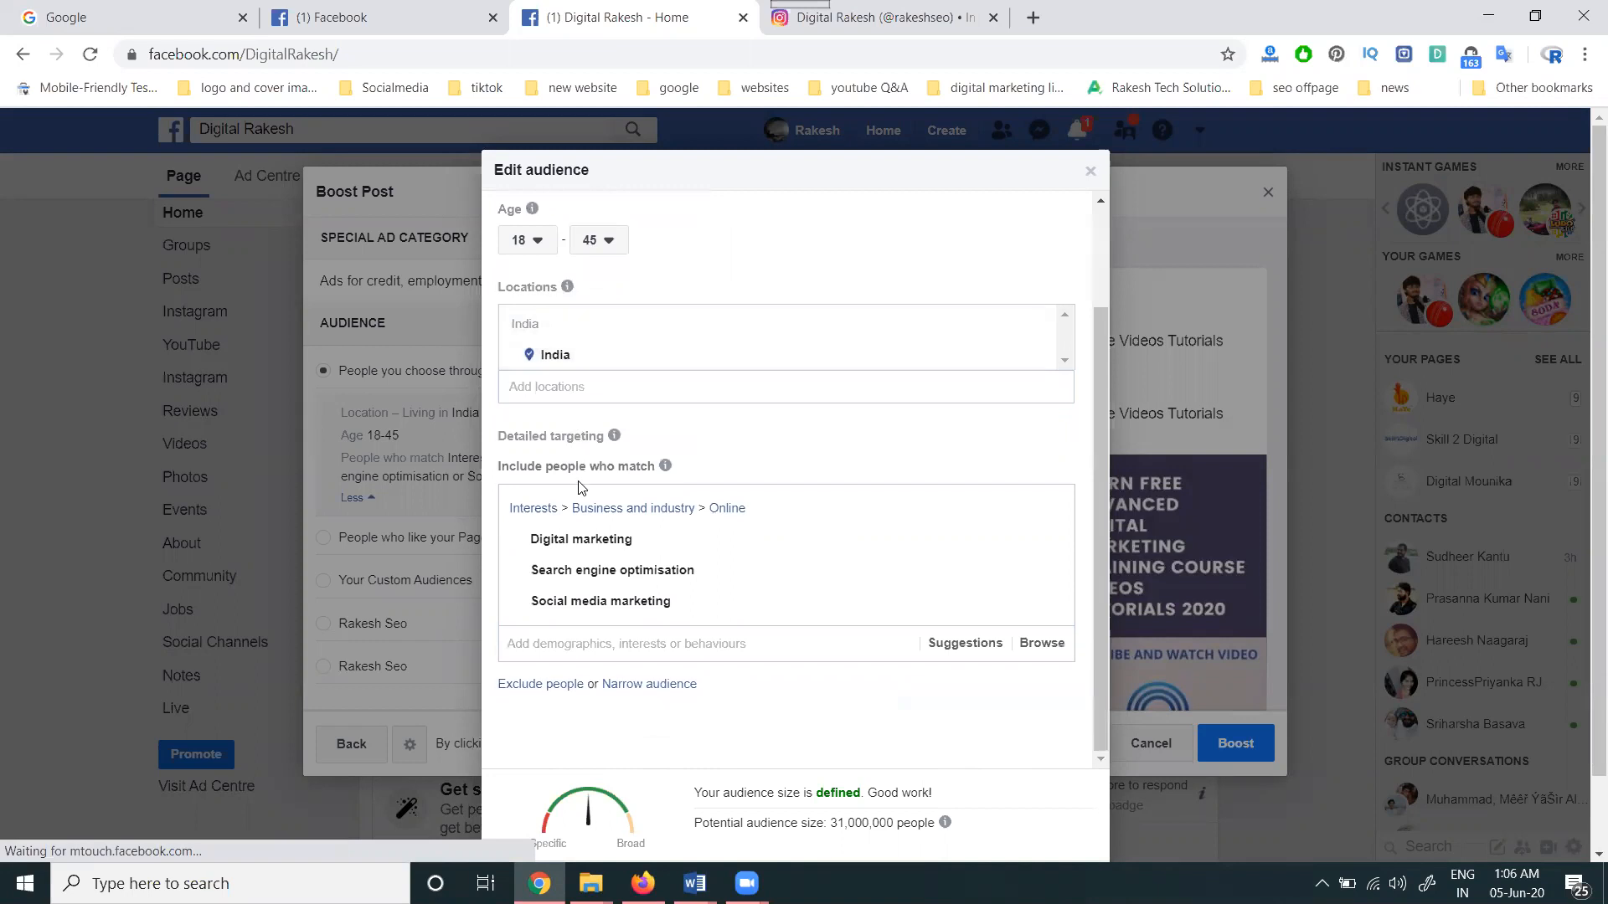
scroll(579, 485, "down", 1)
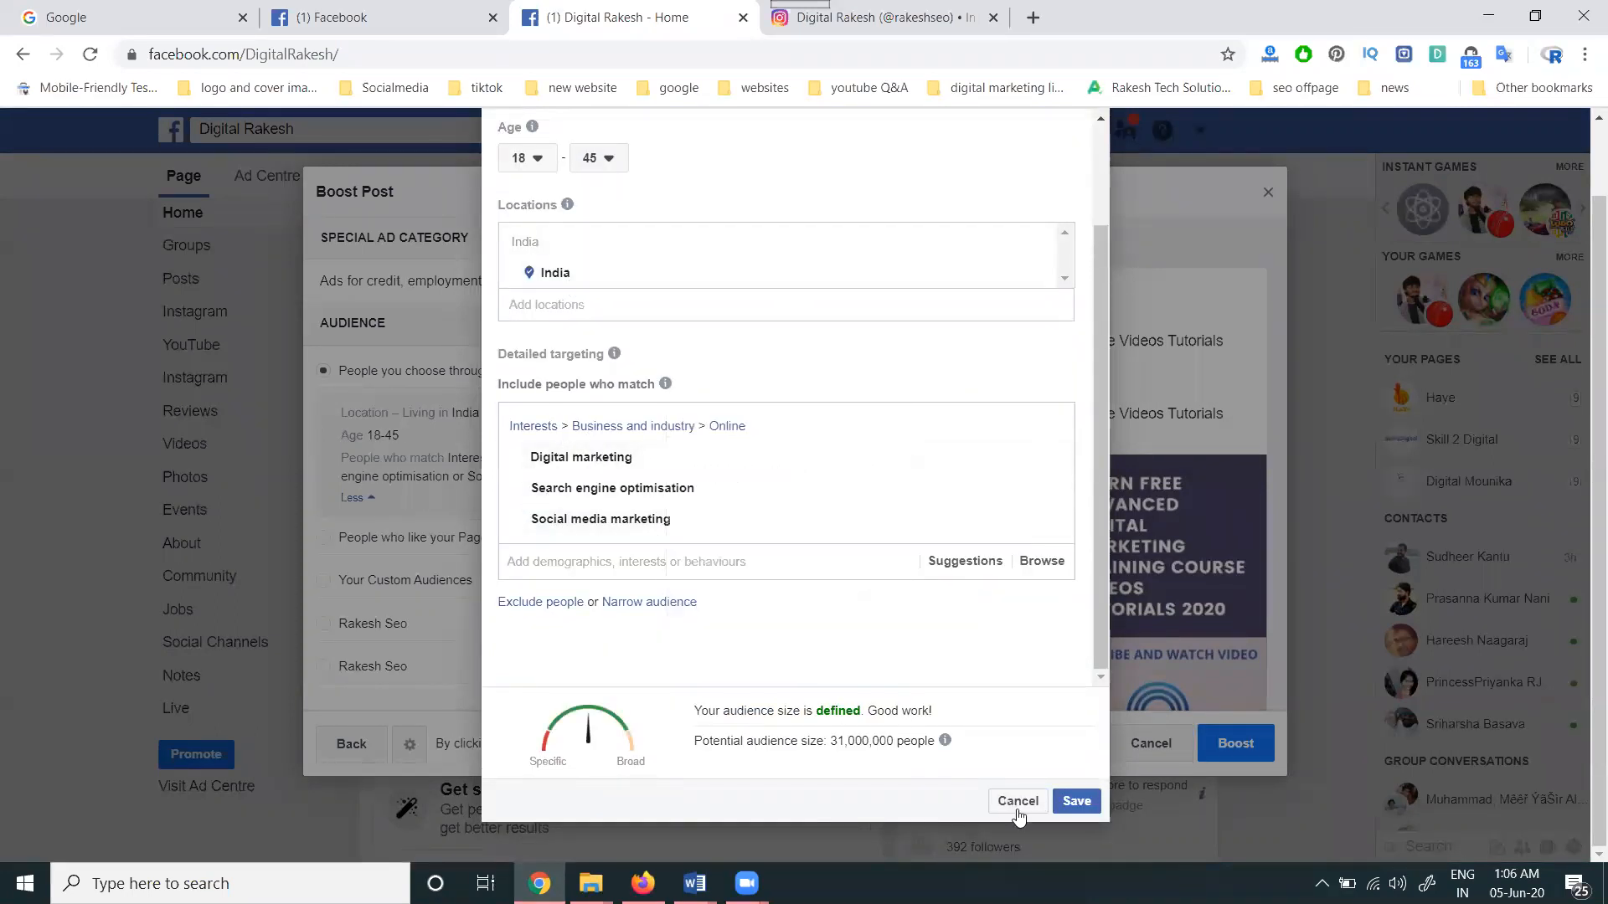
left_click(1070, 804)
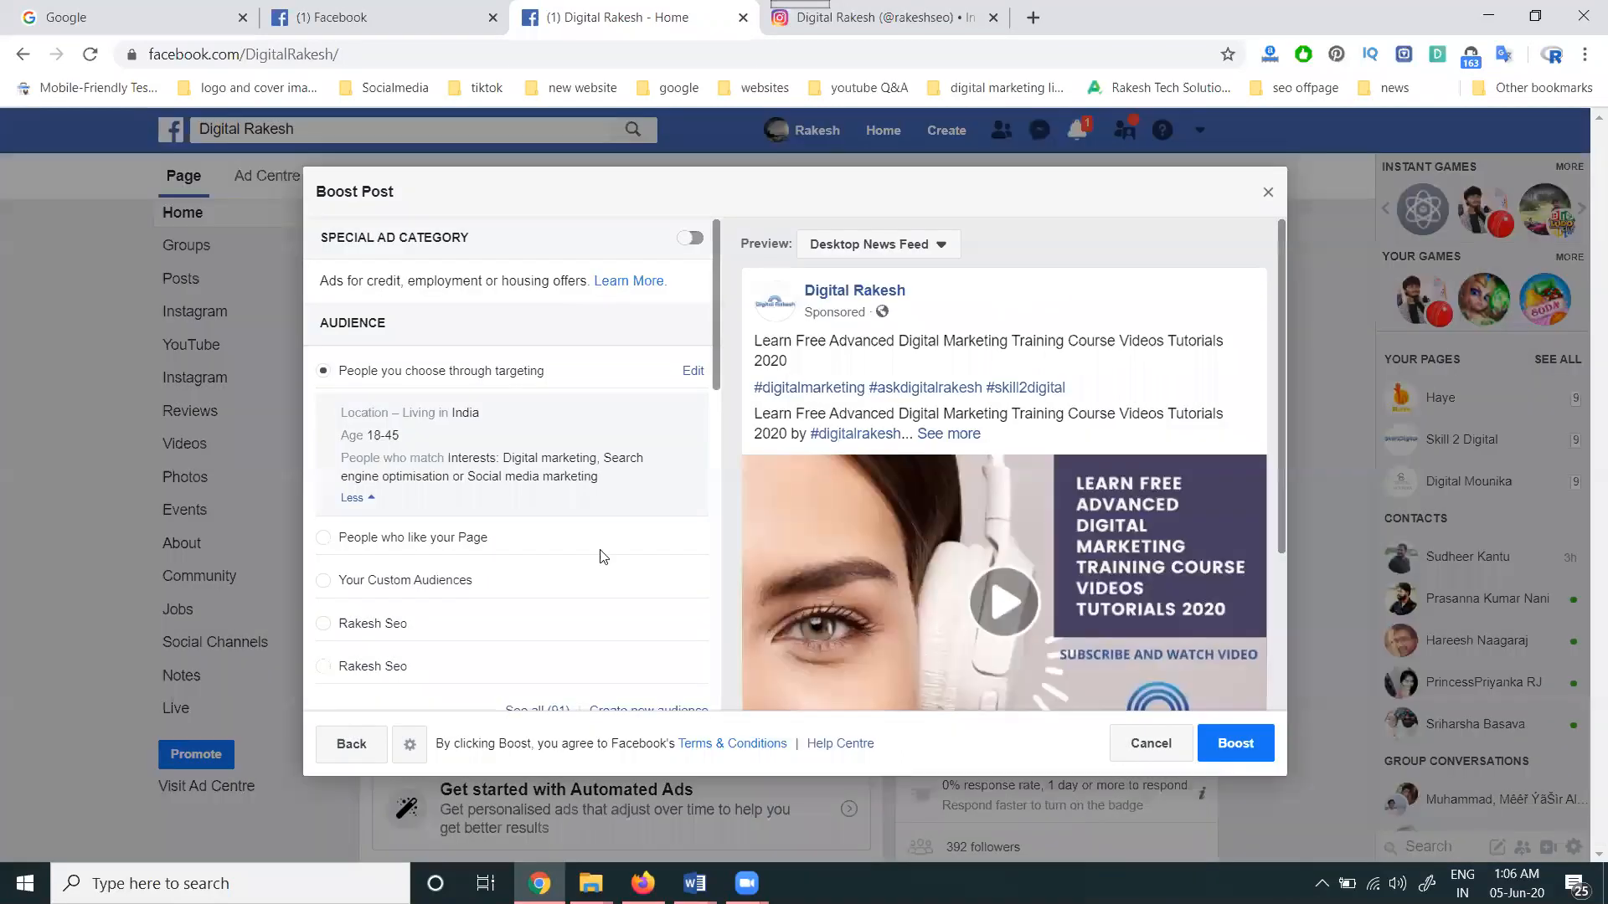
Step: Set the boost's duration to 4 days and review the total budget
scroll(525, 483, "down", 7)
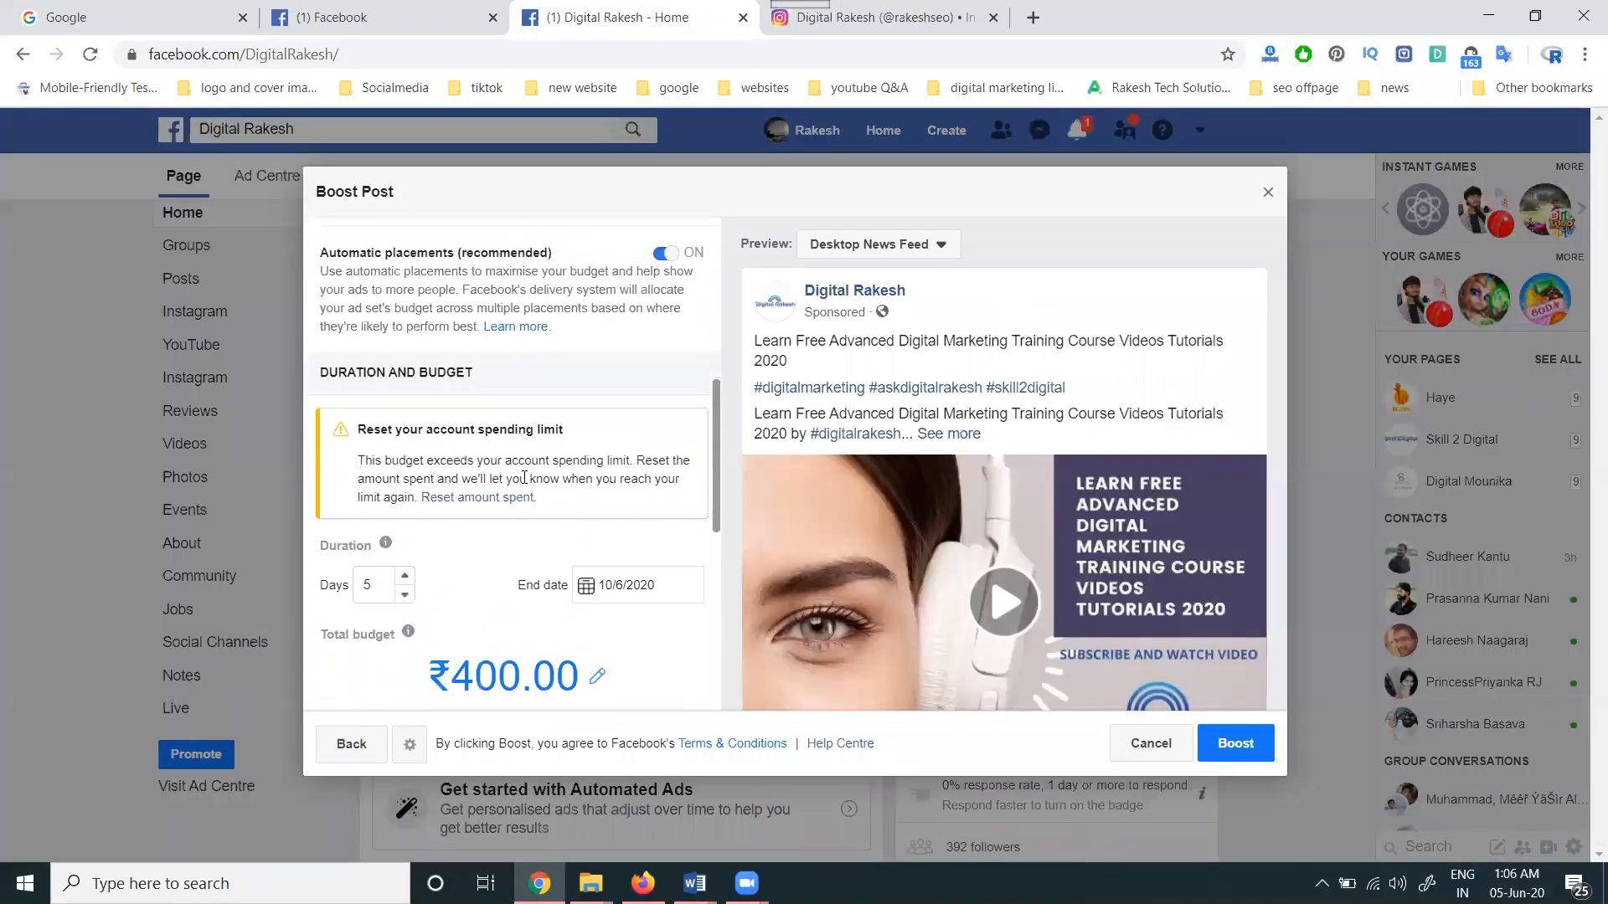
scroll(526, 483, "down", 1)
left_click(406, 494)
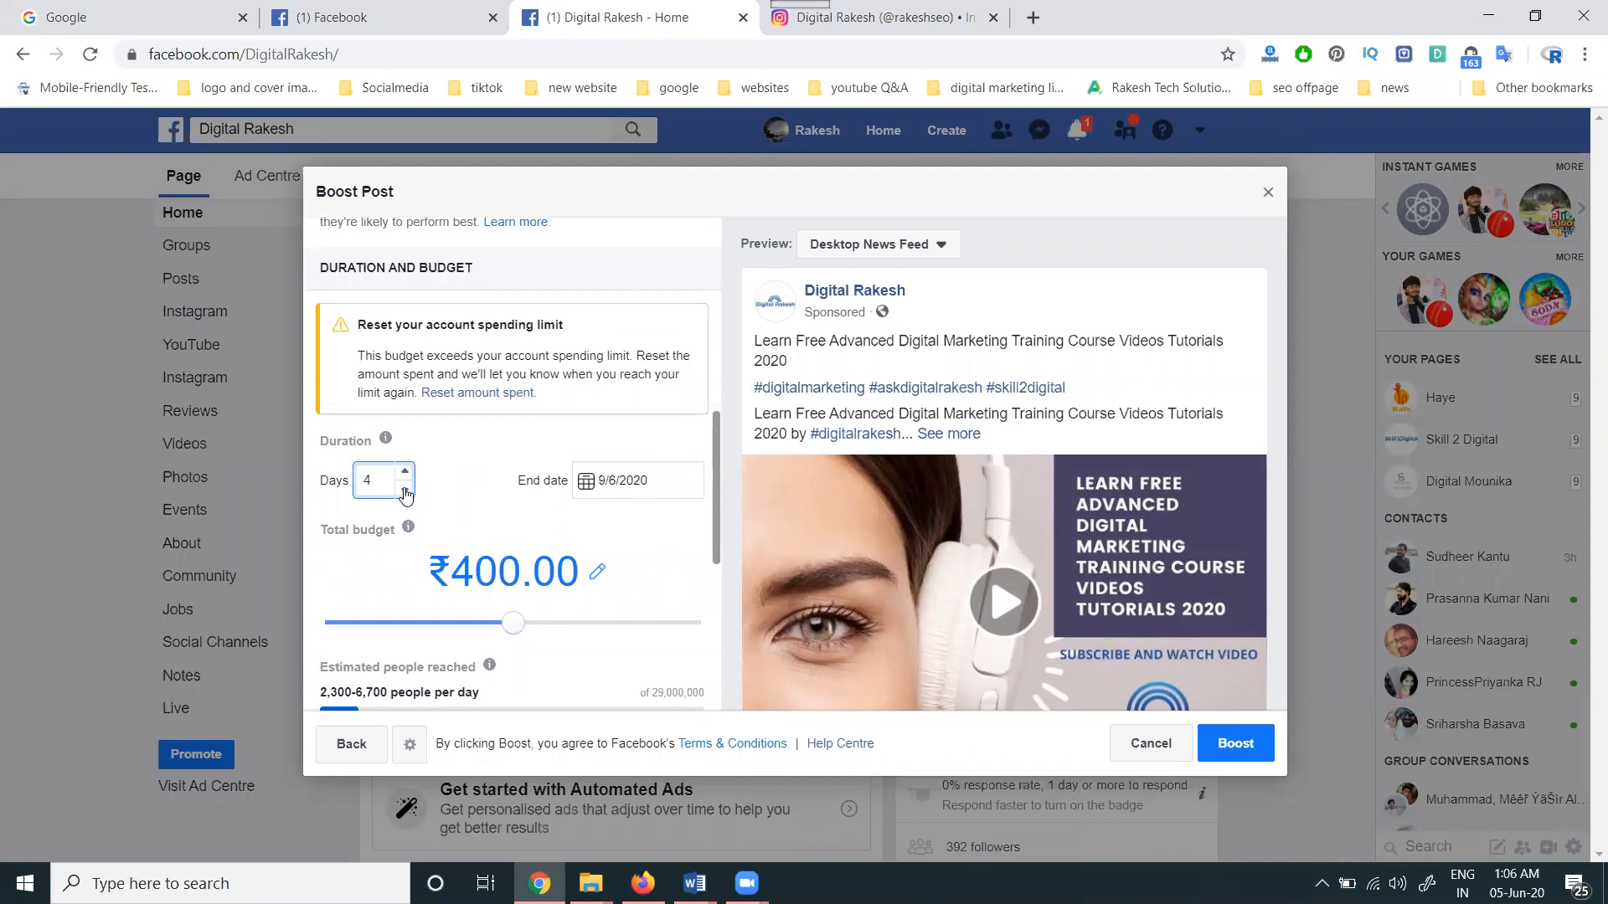
left_click(405, 494)
left_click(405, 552)
scroll(447, 541, "down", 1)
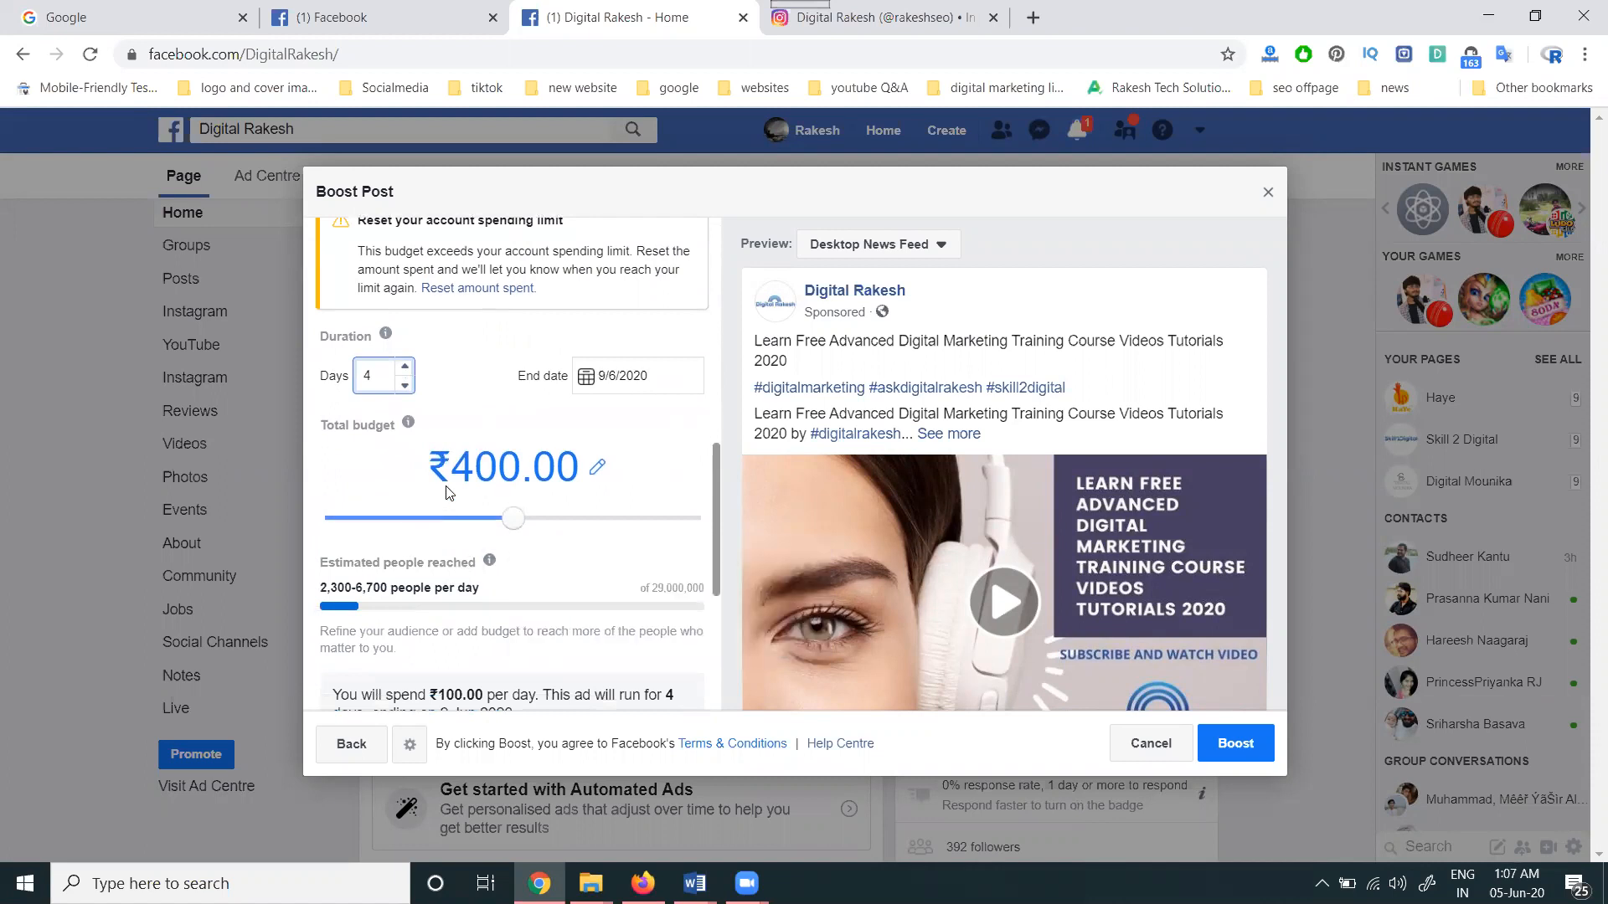
Step: Preview the boosted post as Mobile News Feed, Instagram, Instagram stories, Facebook In-stream Video (Desktop) and Facebook stories ads
left_click(852, 245)
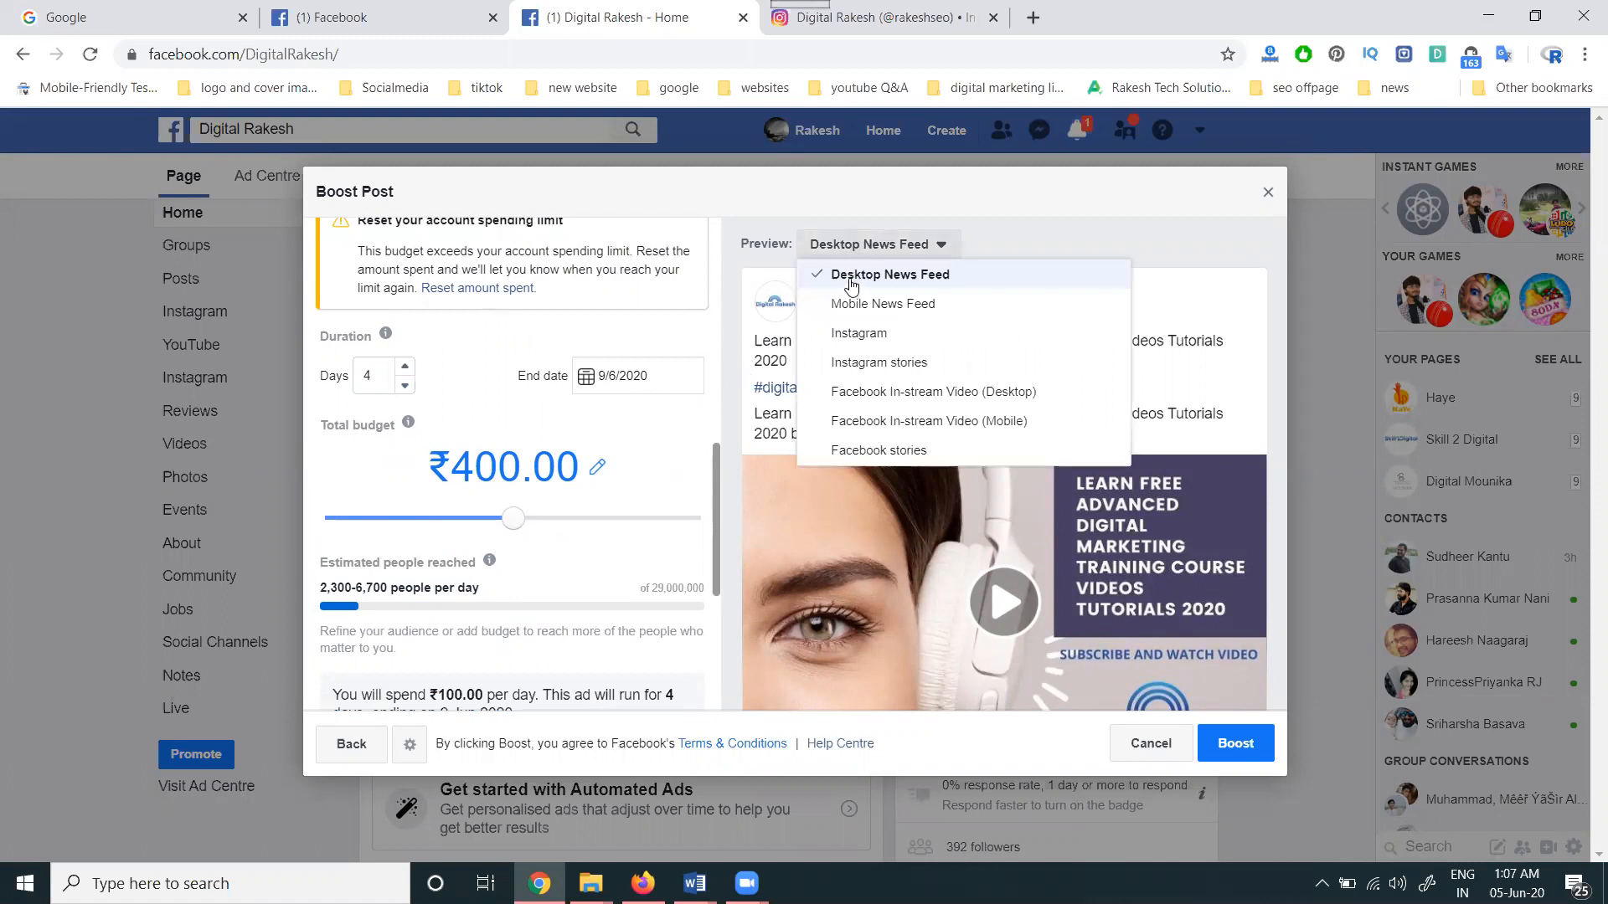
left_click(849, 304)
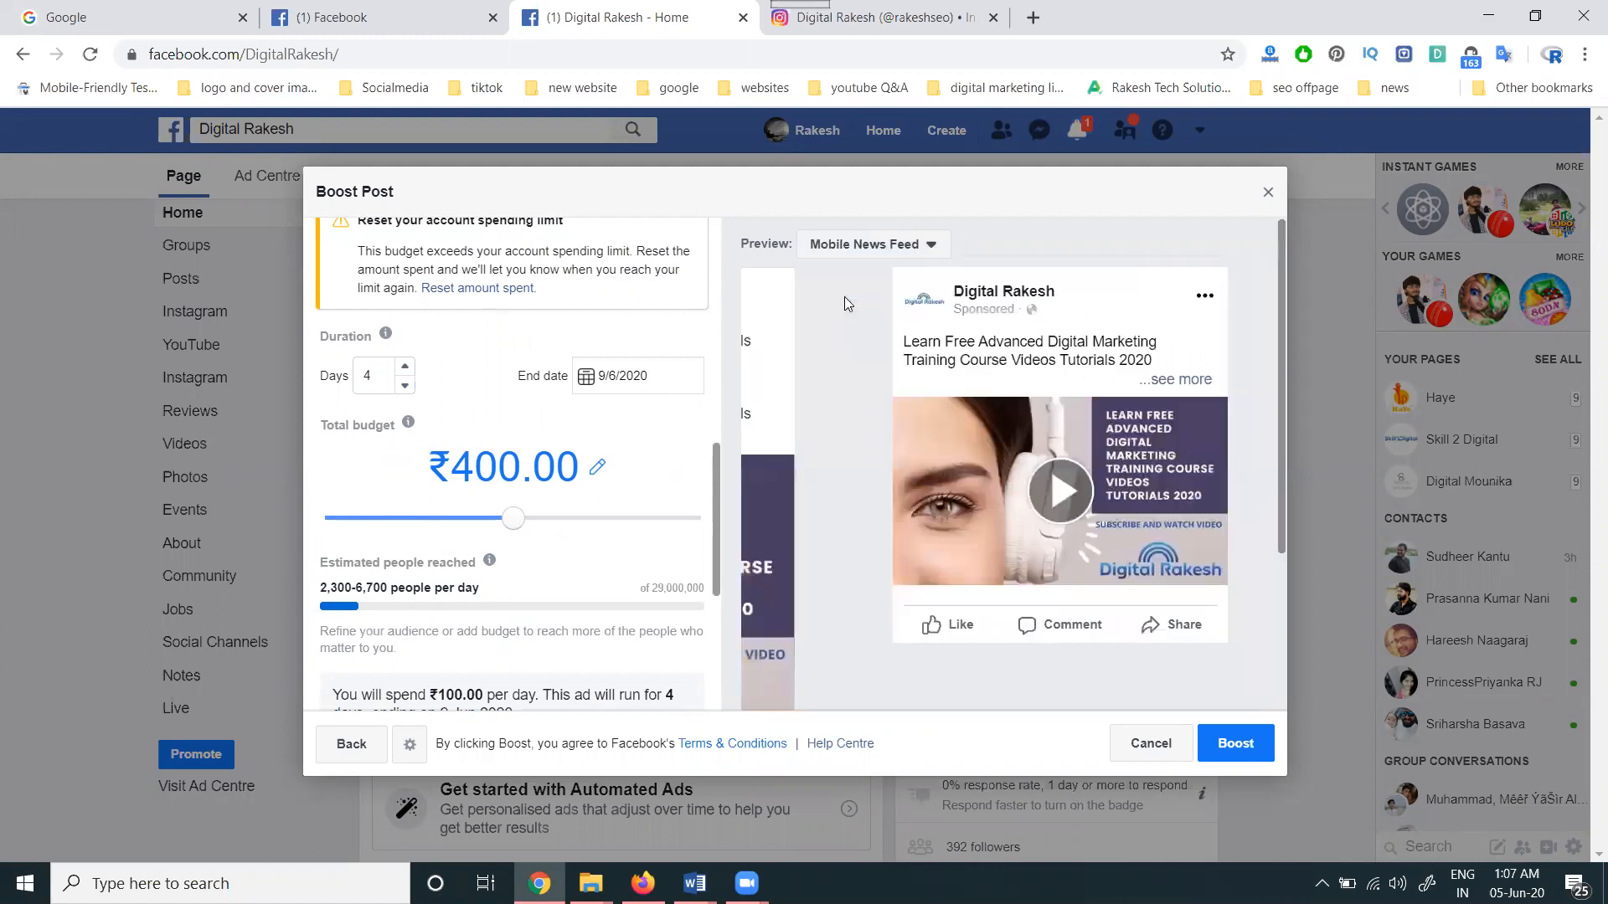
left_click(854, 247)
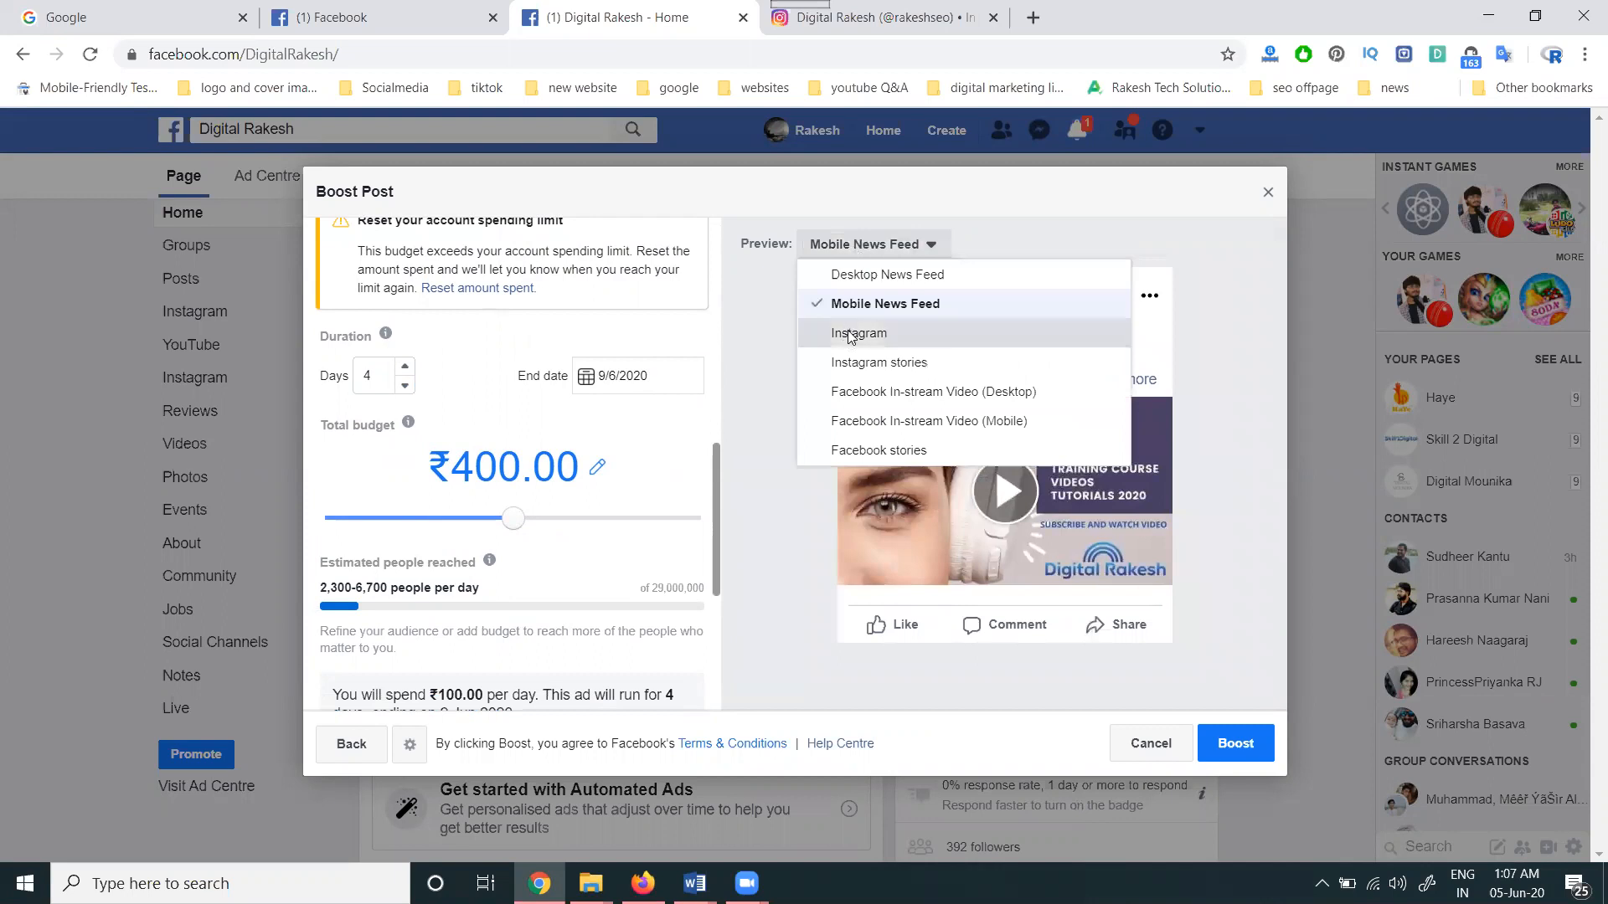
left_click(852, 327)
left_click(852, 251)
left_click(852, 362)
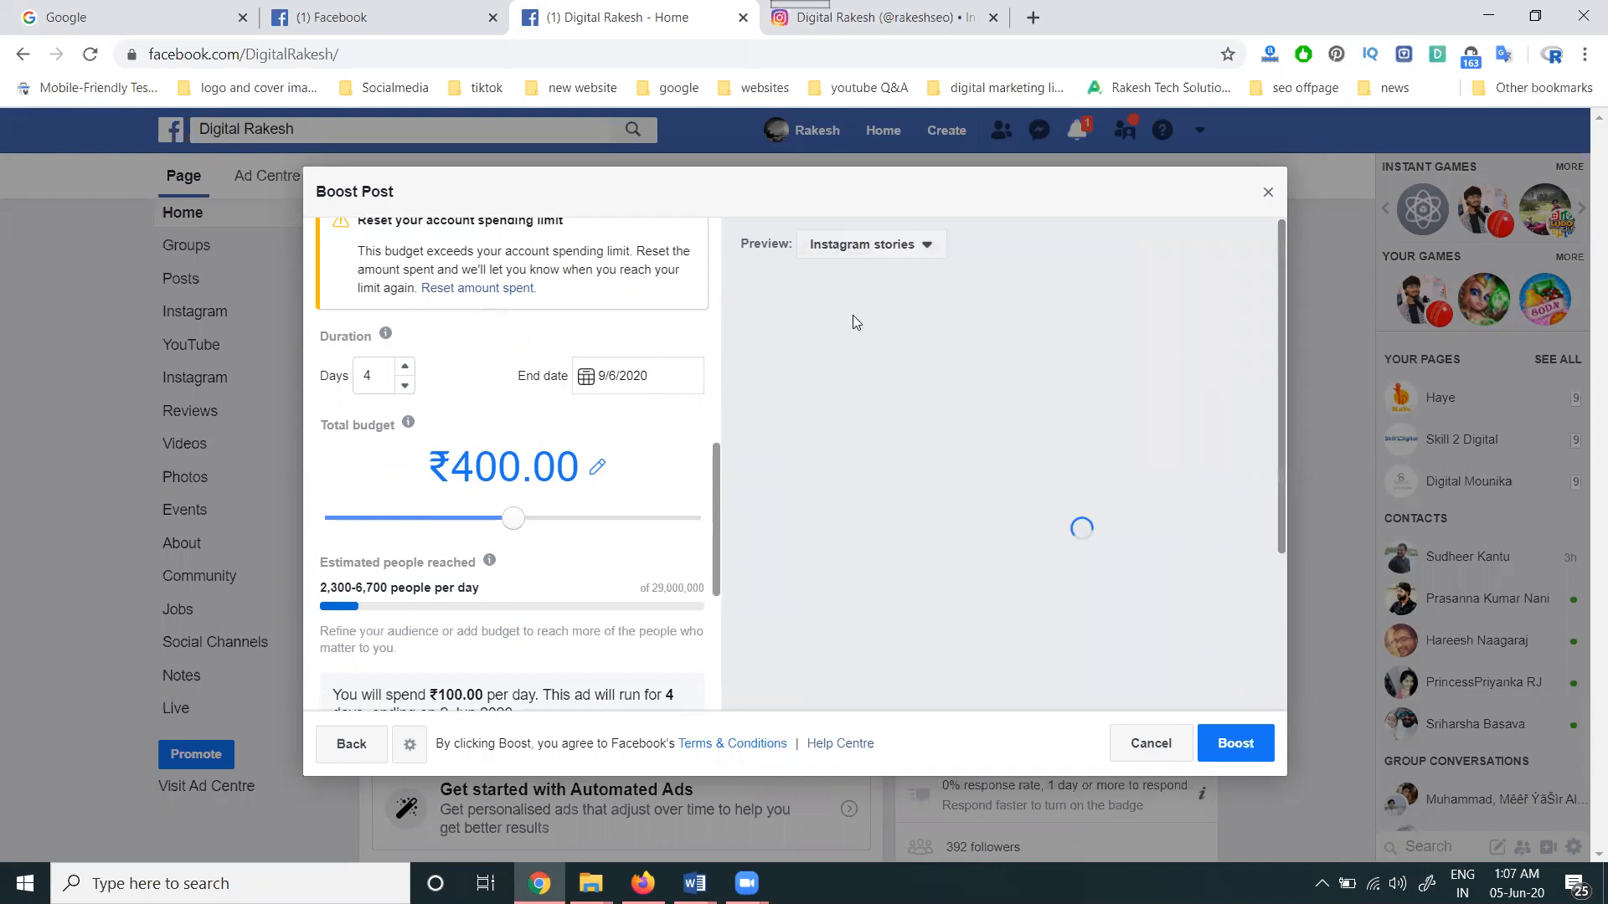
left_click(861, 246)
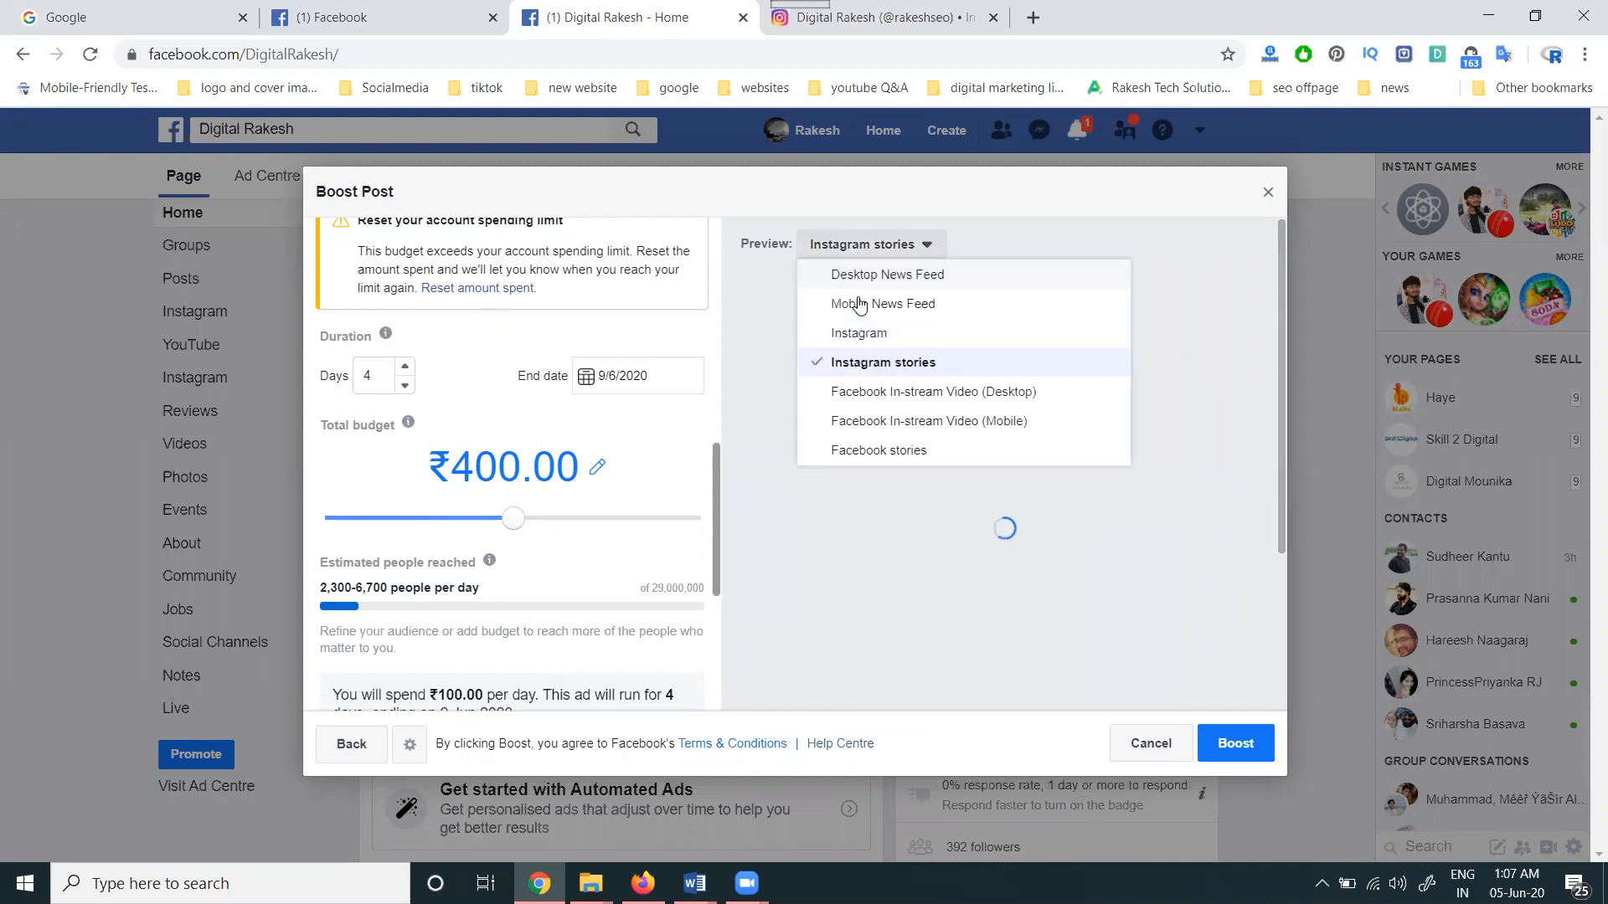
left_click(854, 394)
left_click(882, 248)
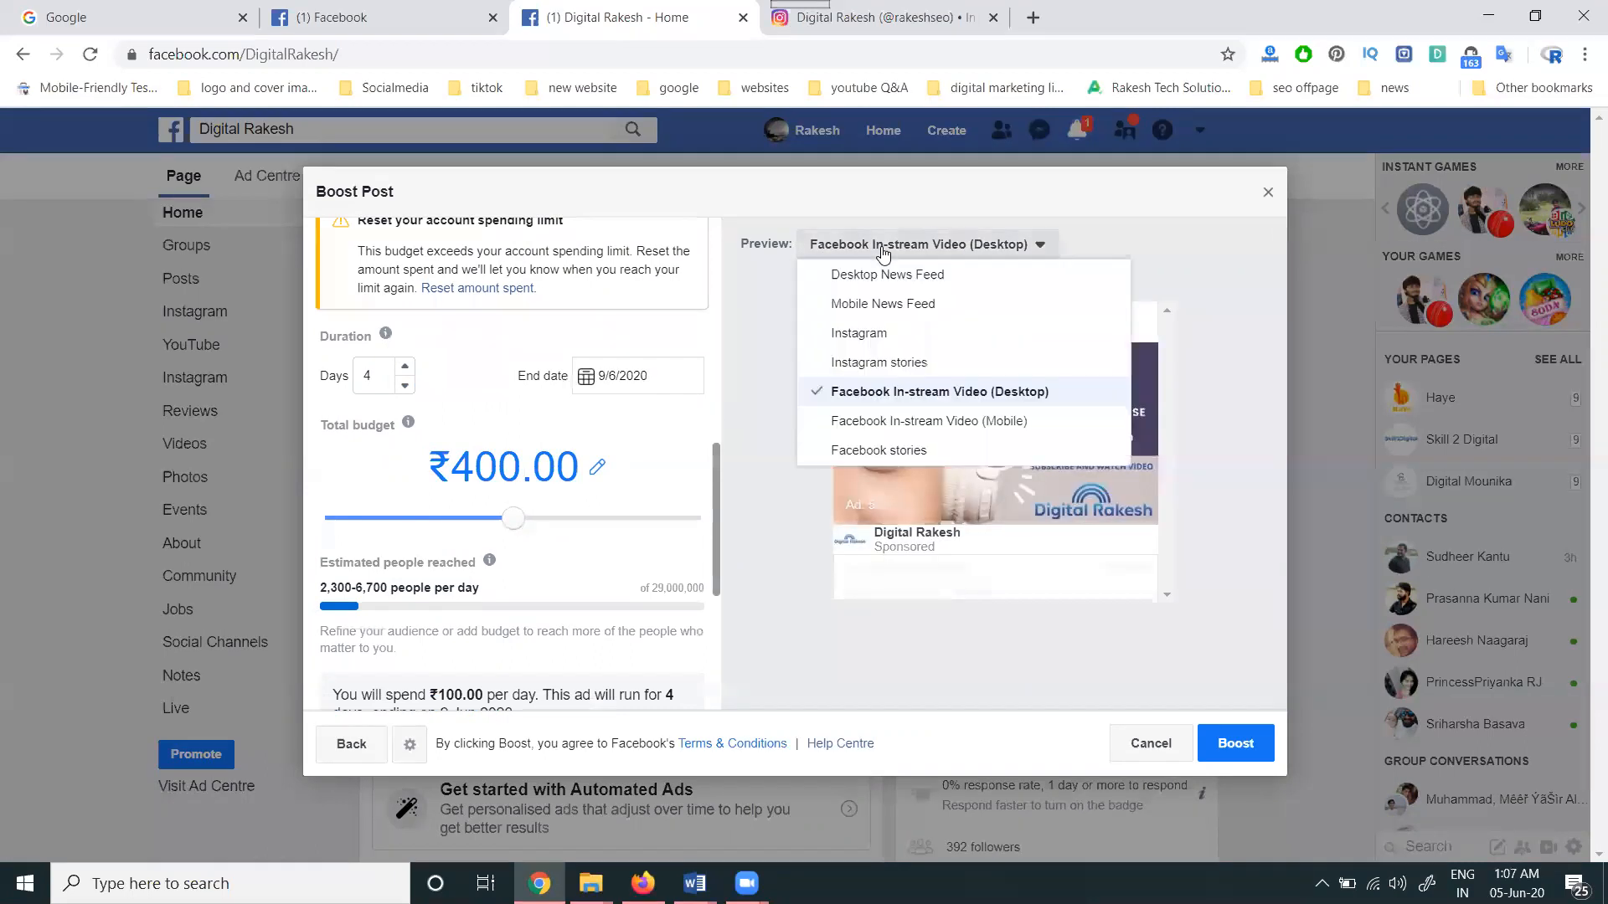
left_click(889, 449)
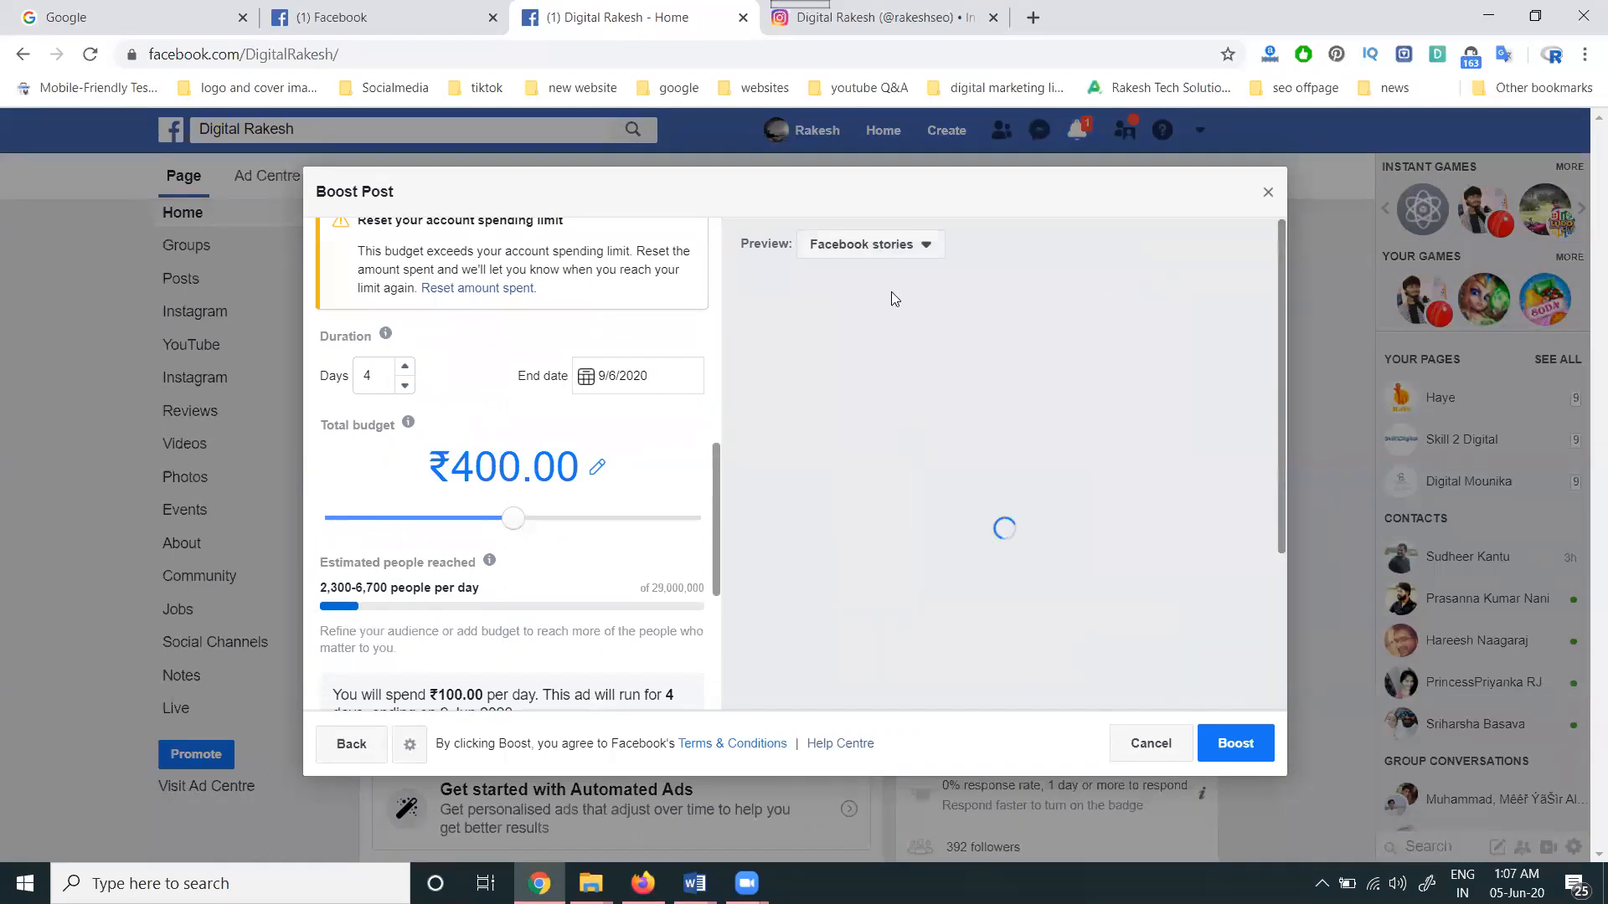
Step: Compare the Instagram and Instagram stories previews of the boosted post, and close the boost setup without boosting
left_click(878, 251)
left_click(879, 331)
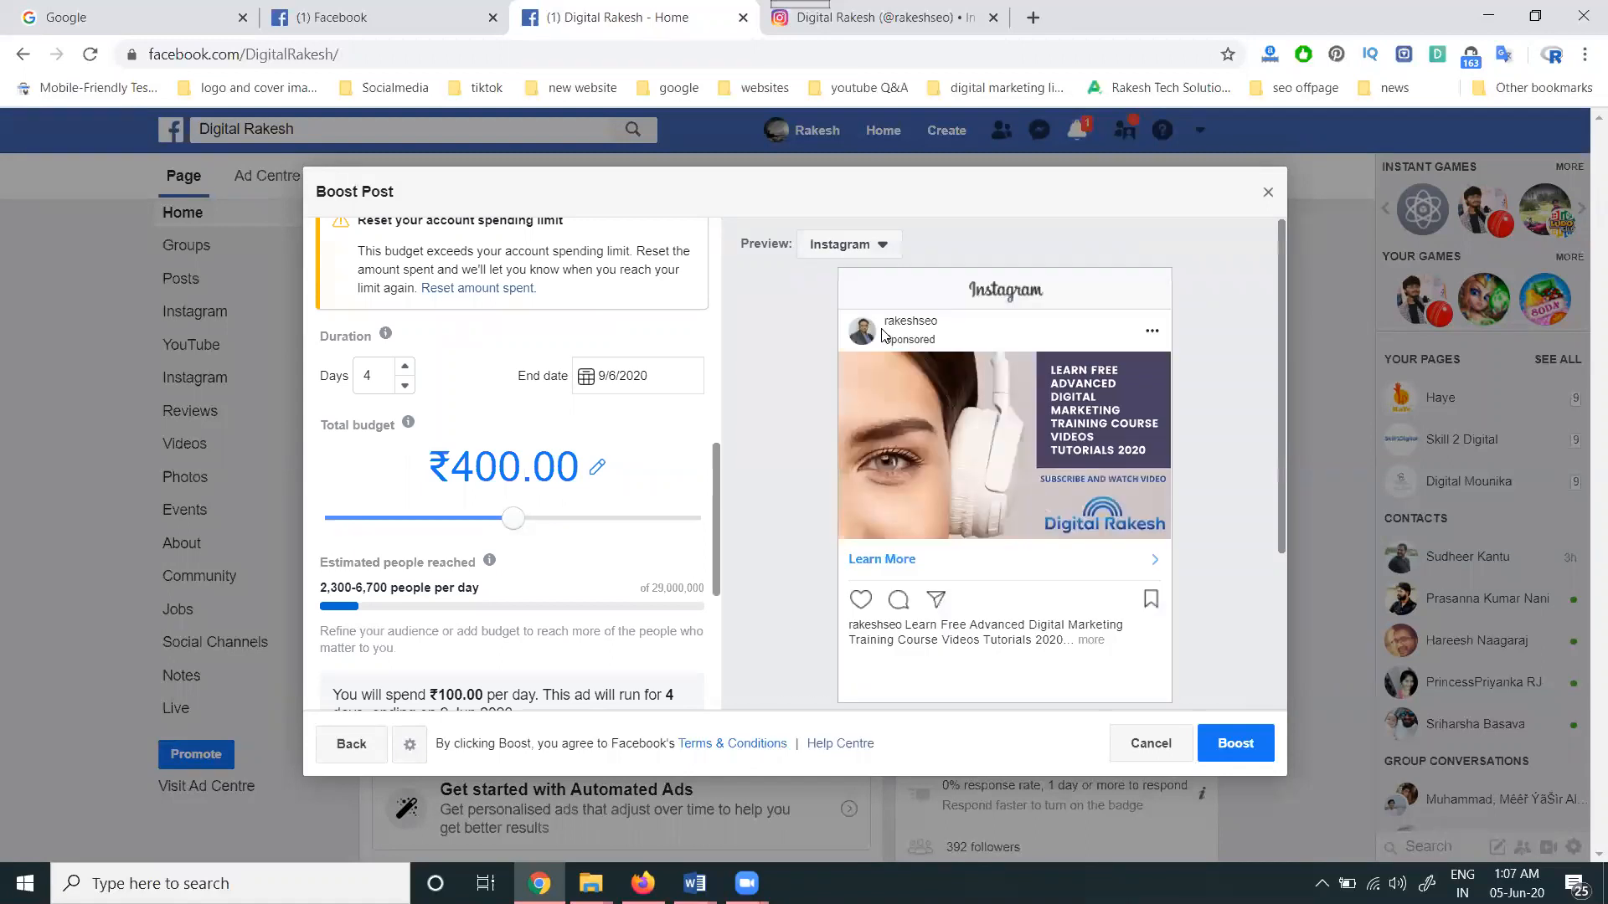
left_click(863, 245)
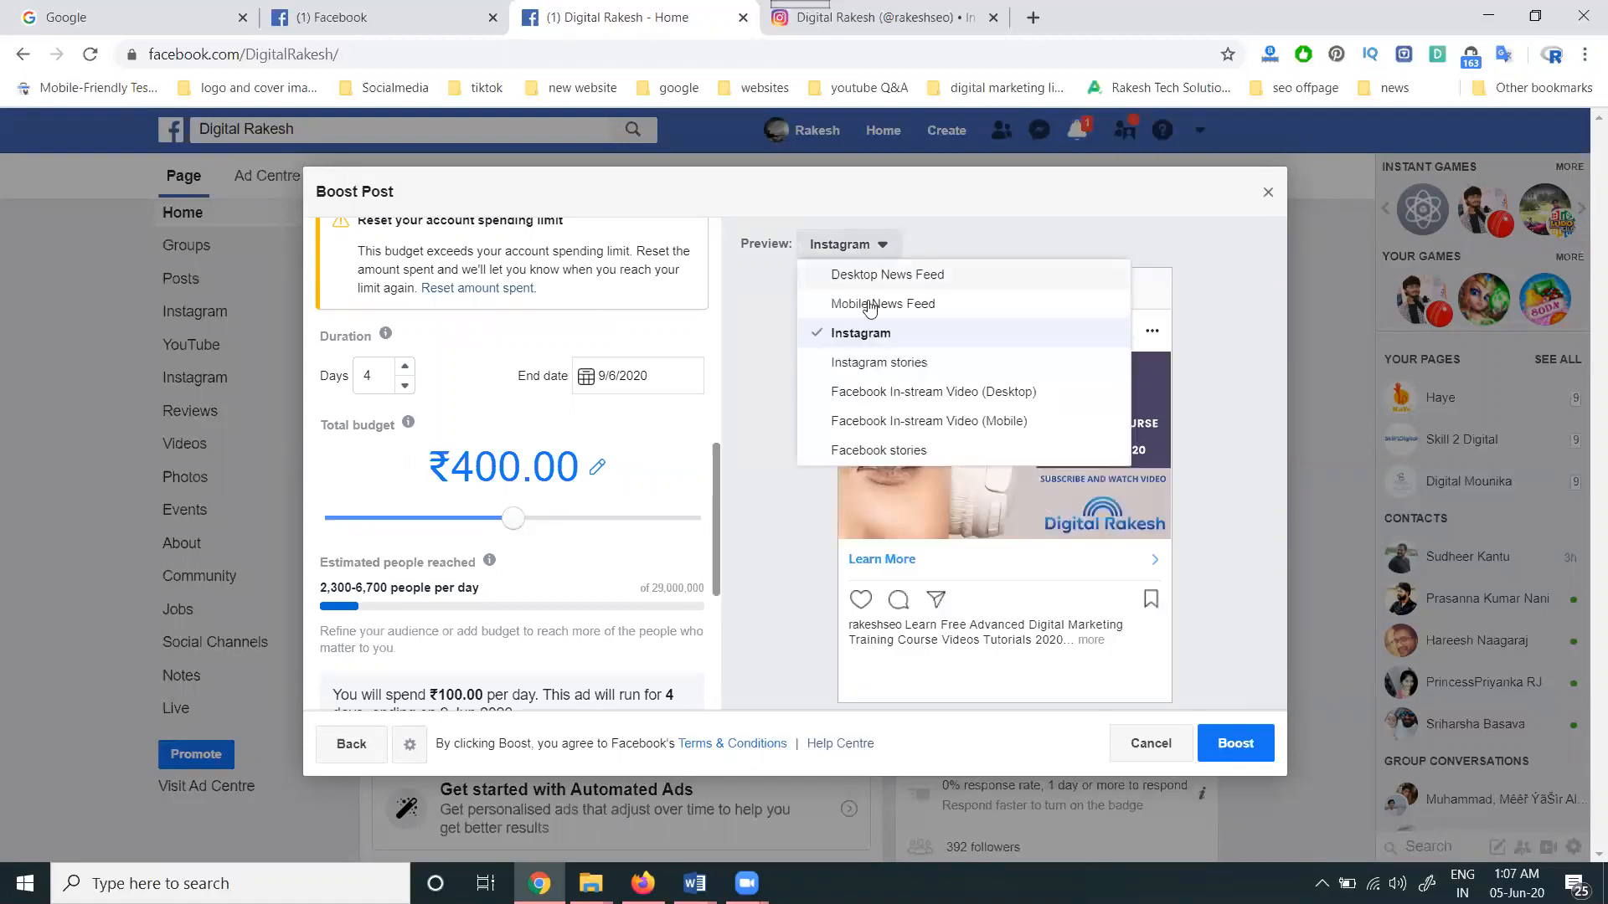
left_click(872, 362)
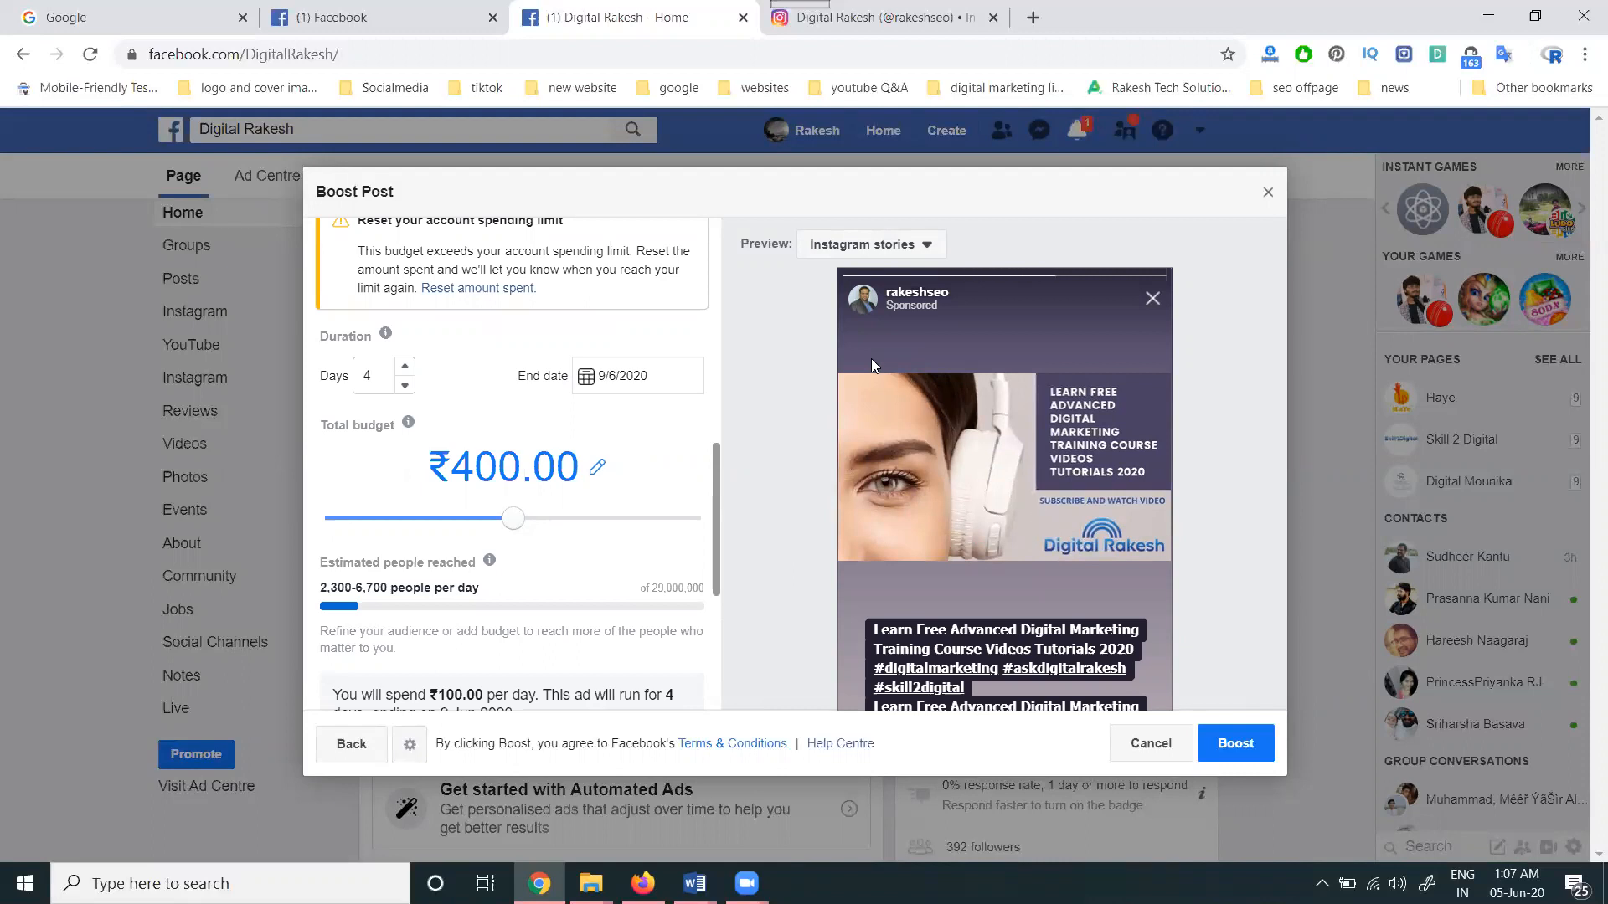
left_click(864, 250)
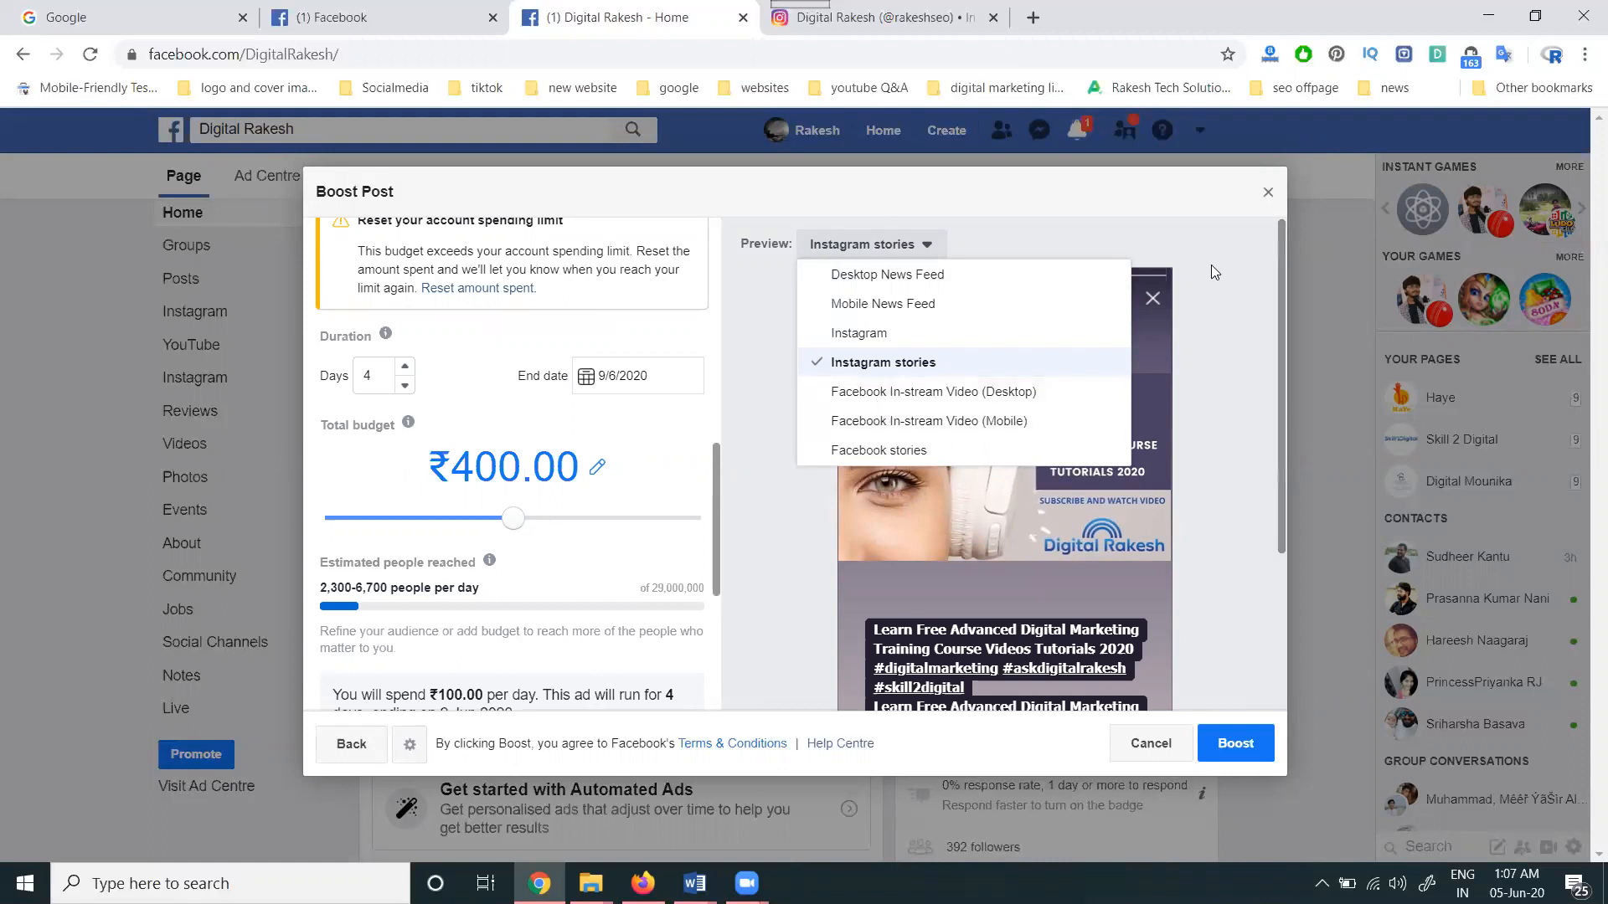
left_click(1264, 193)
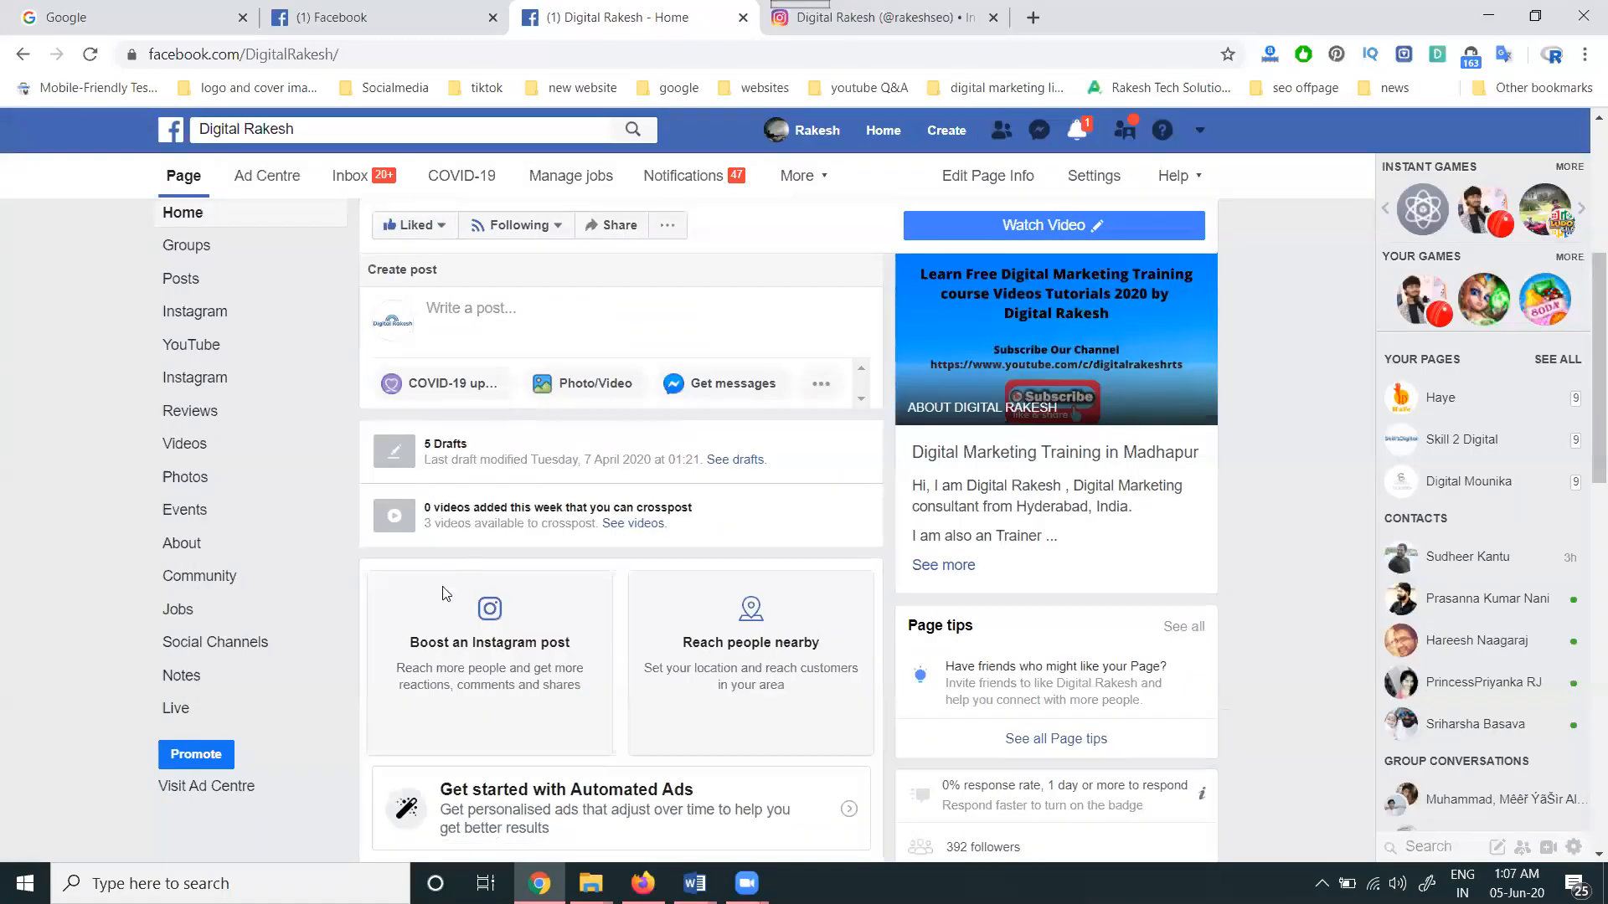
Step: Preview a boost of the Google Form Instagram post in the Instagram placement, and cancel the ad without saving a draft
left_click(504, 656)
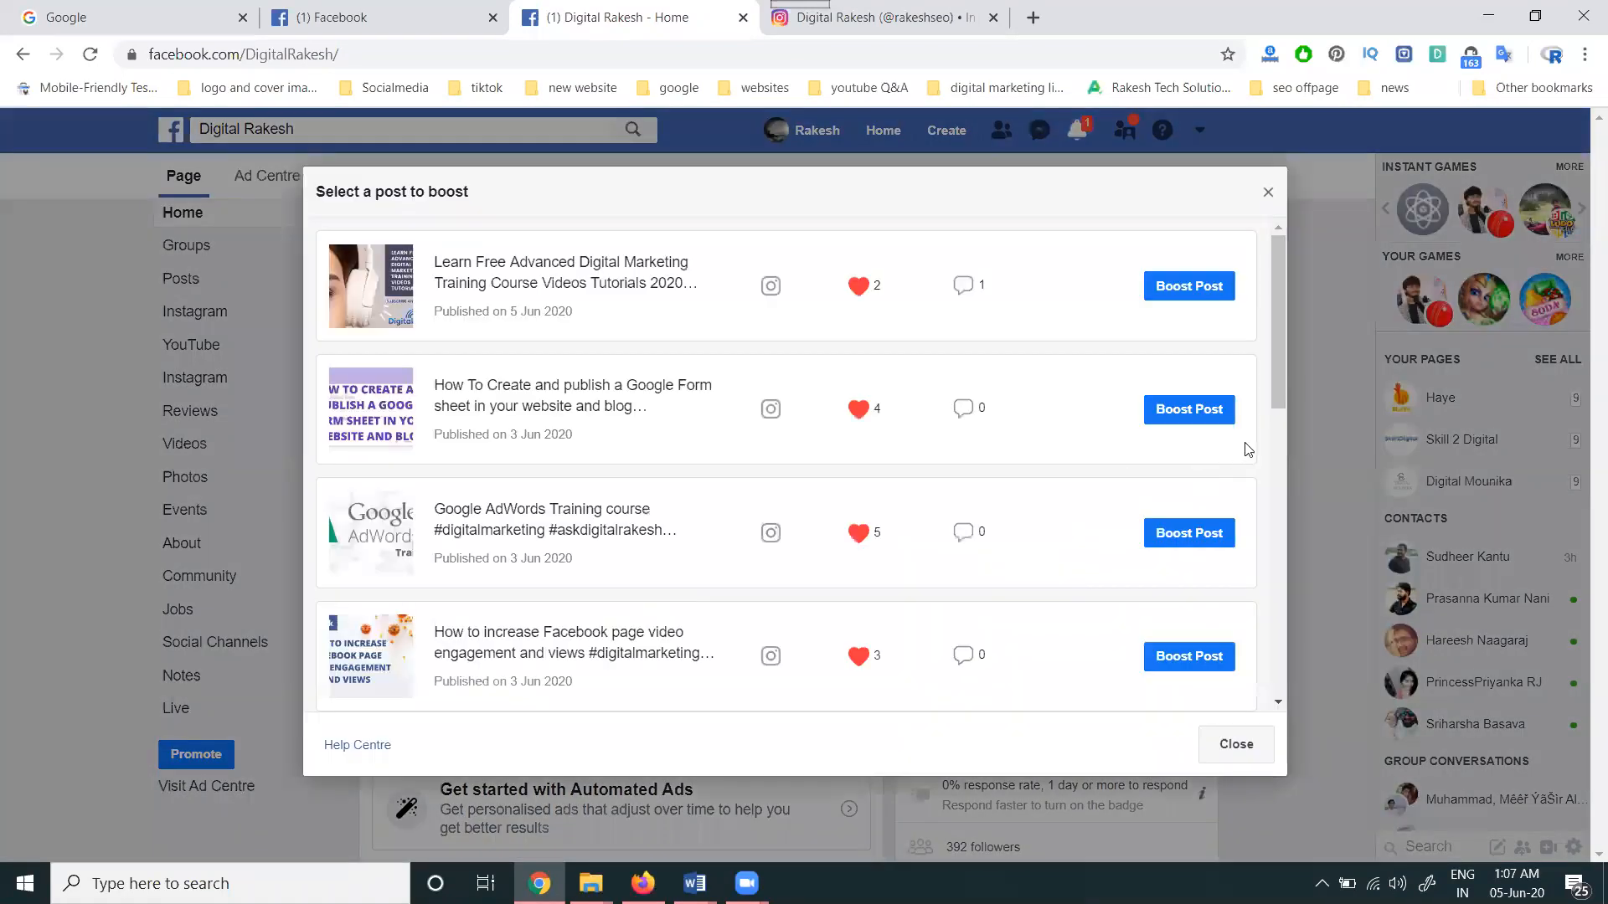
left_click(1206, 411)
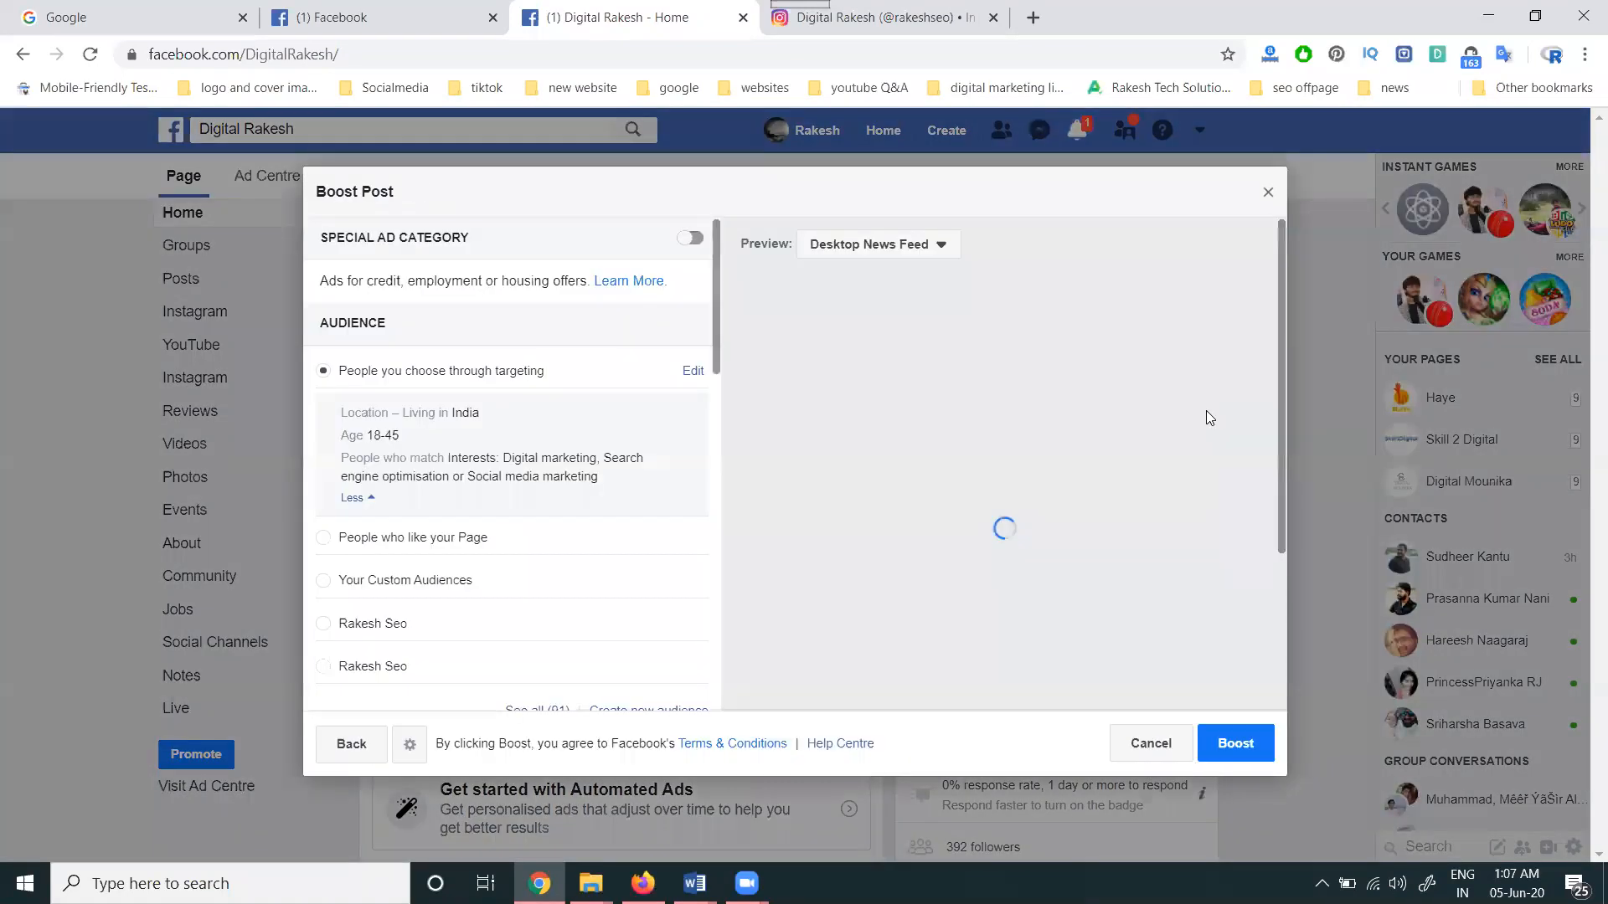
left_click(928, 244)
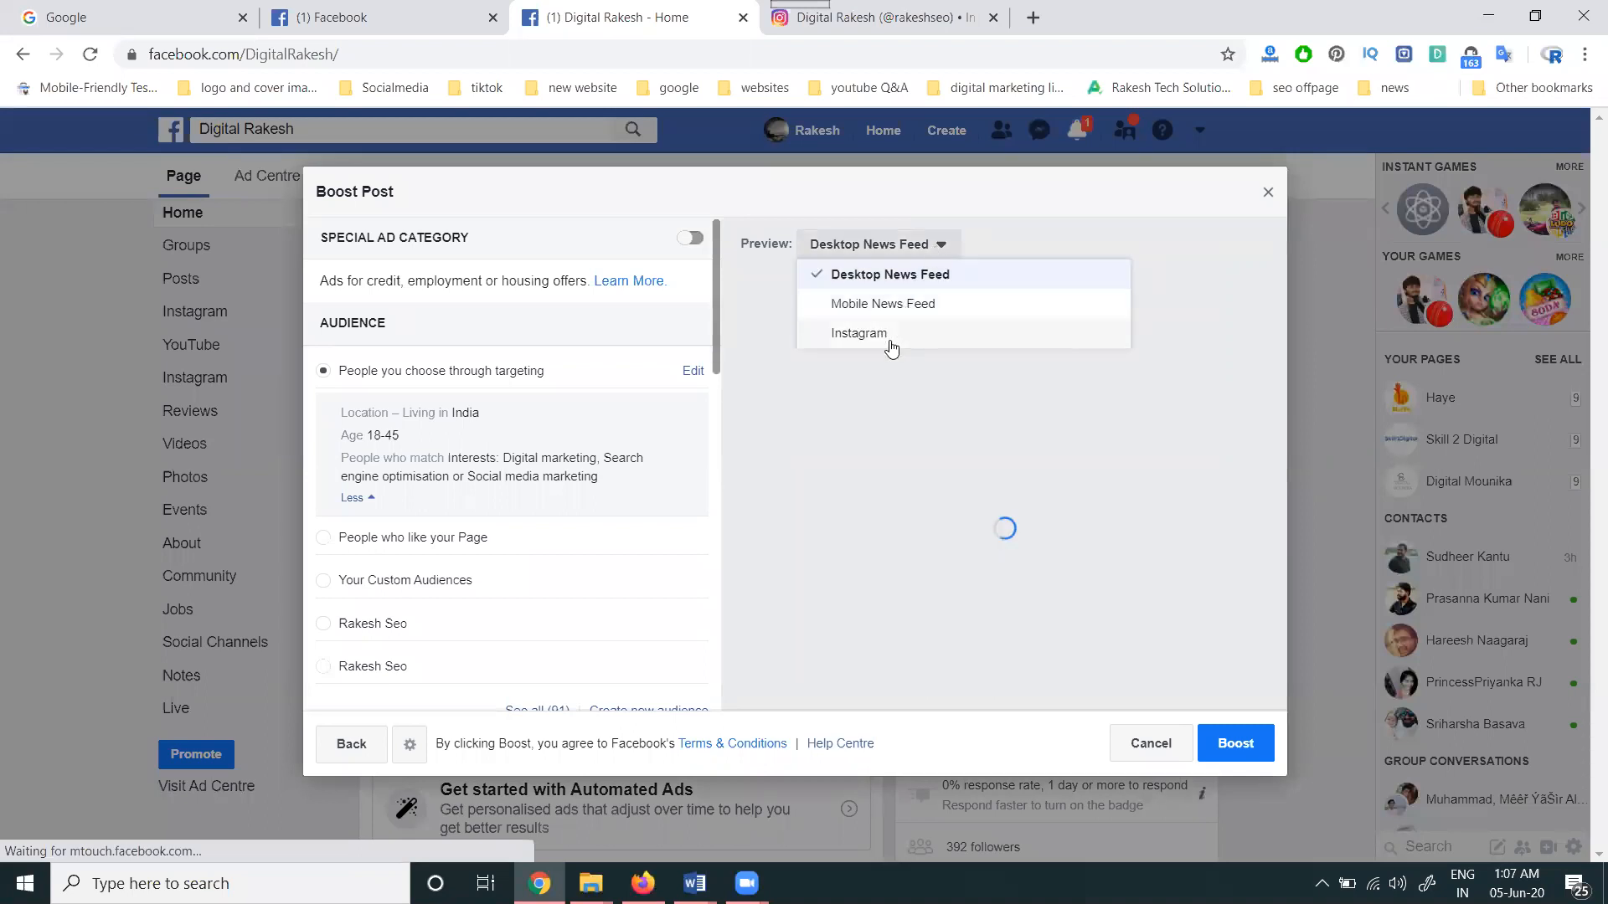
left_click(893, 272)
left_click(894, 254)
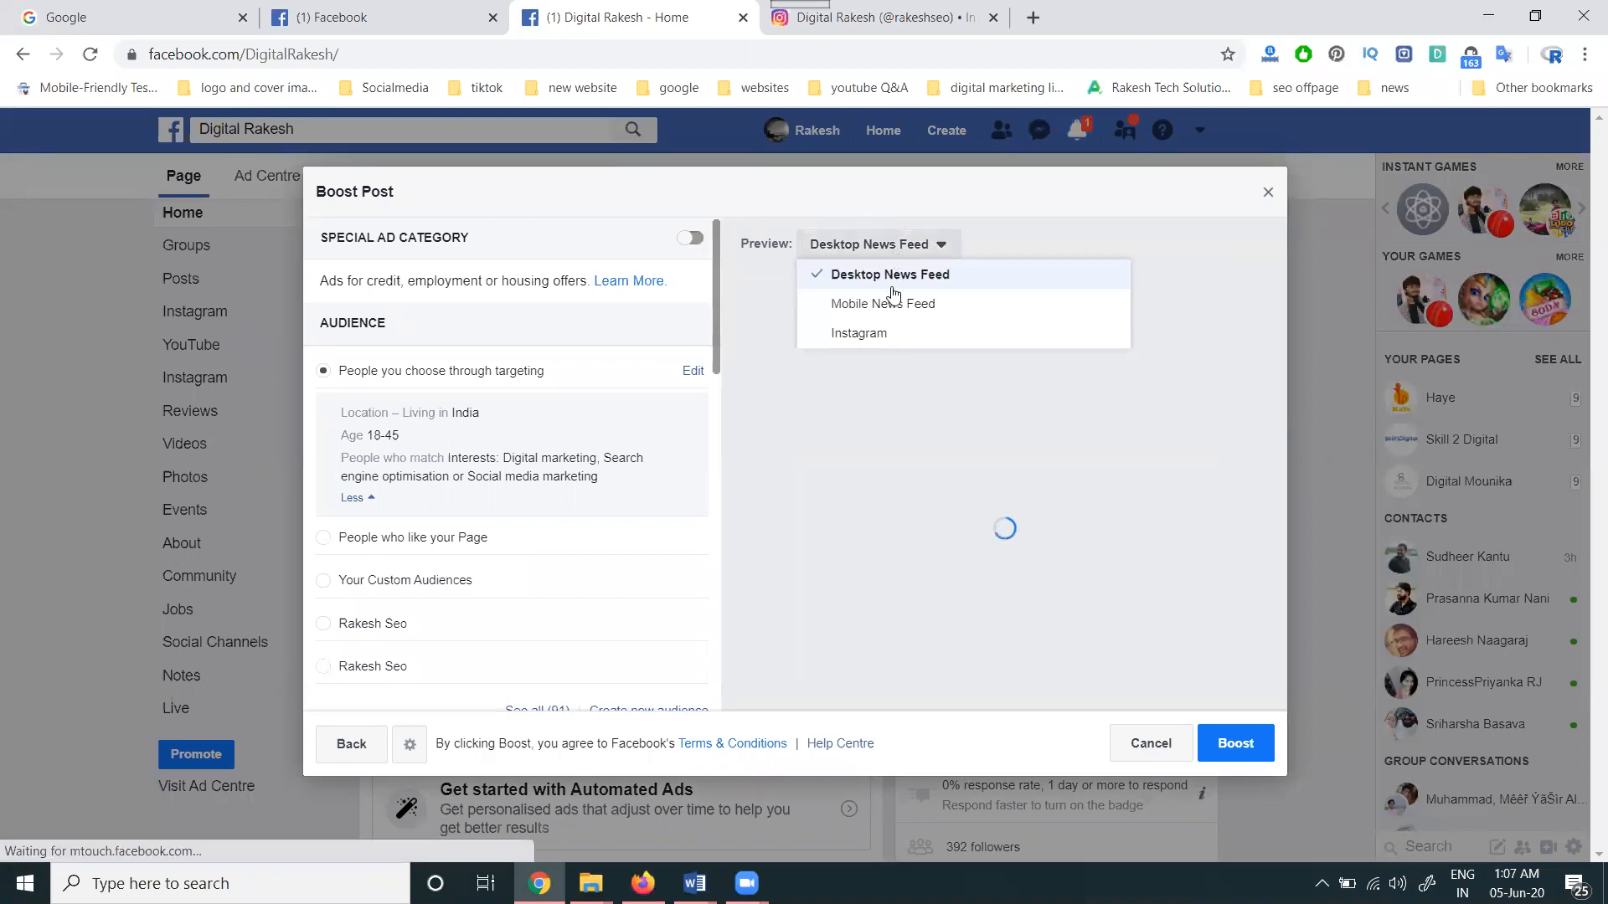
left_click(879, 333)
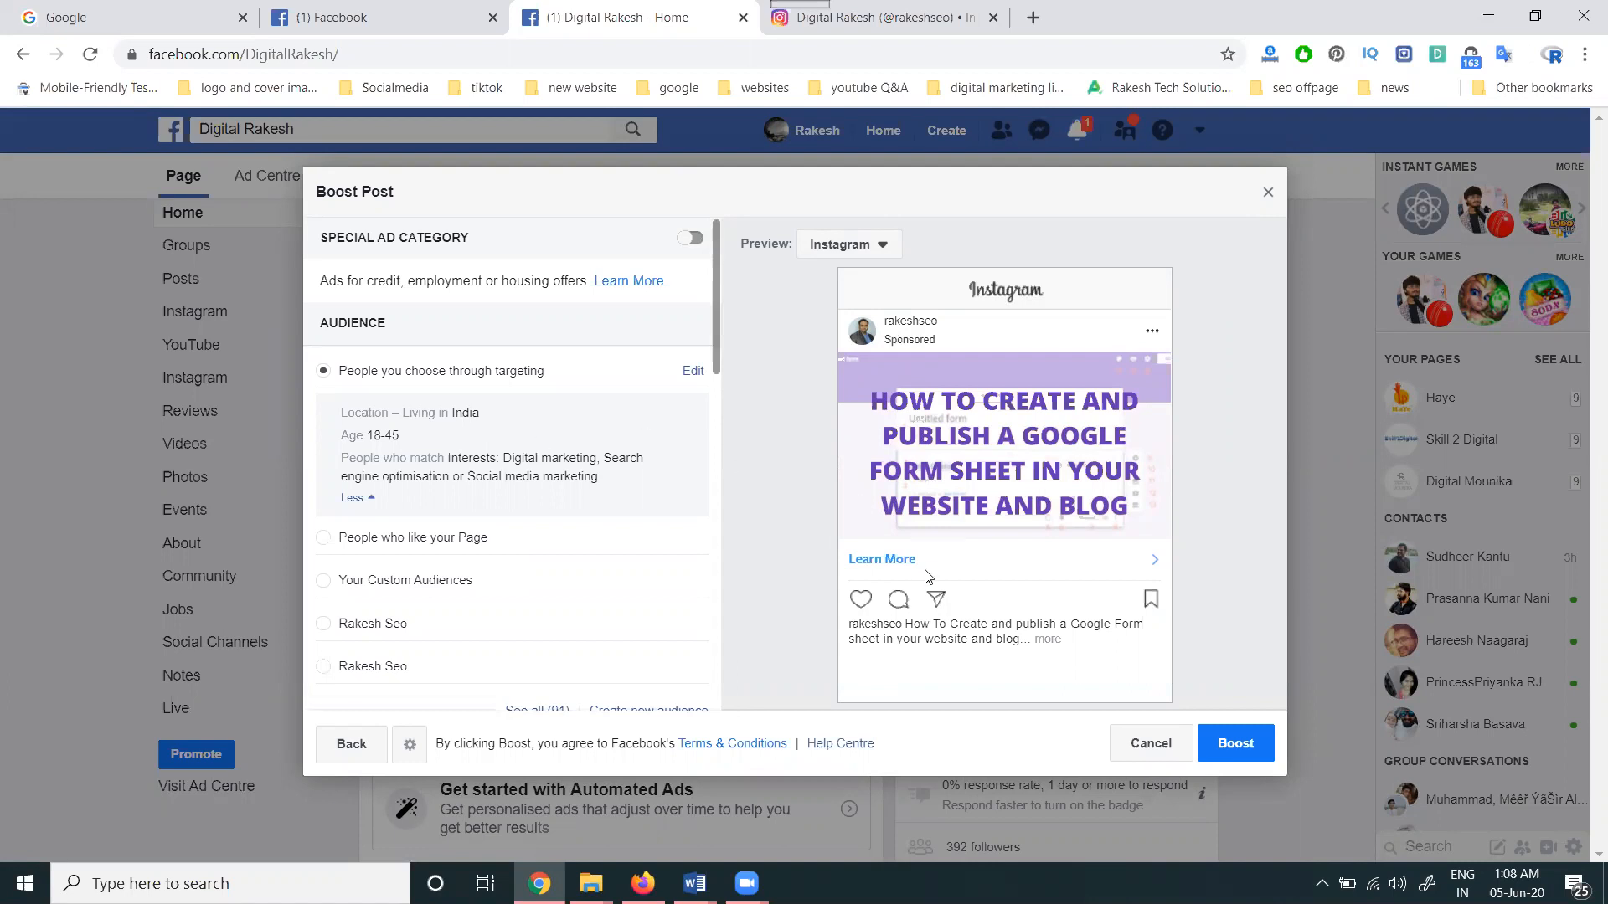
left_click(1132, 740)
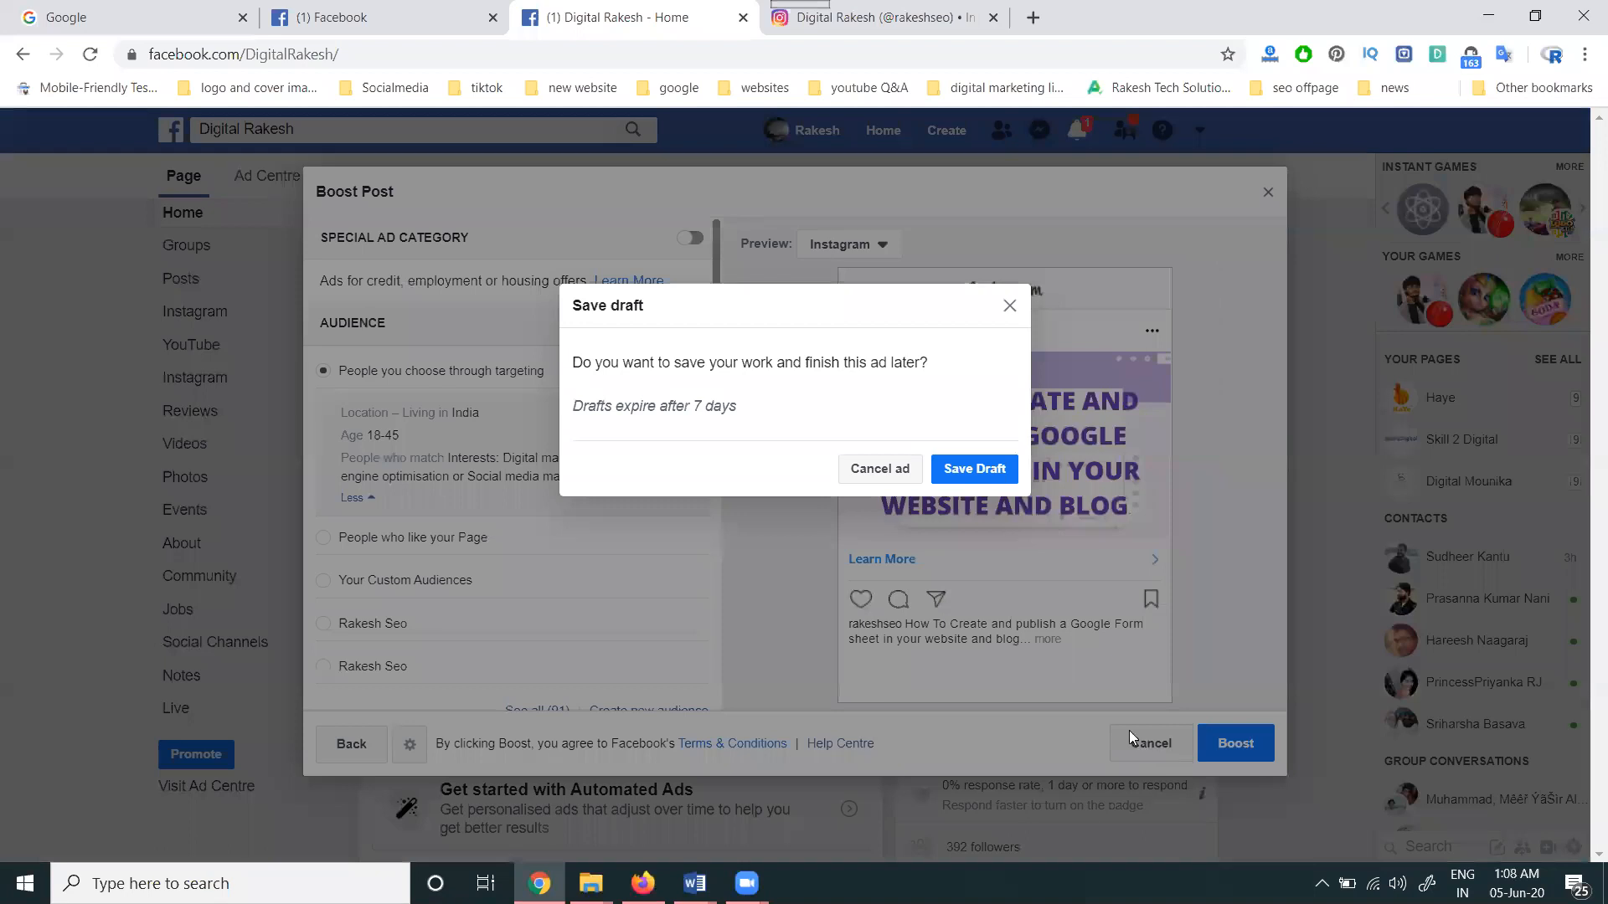
left_click(865, 472)
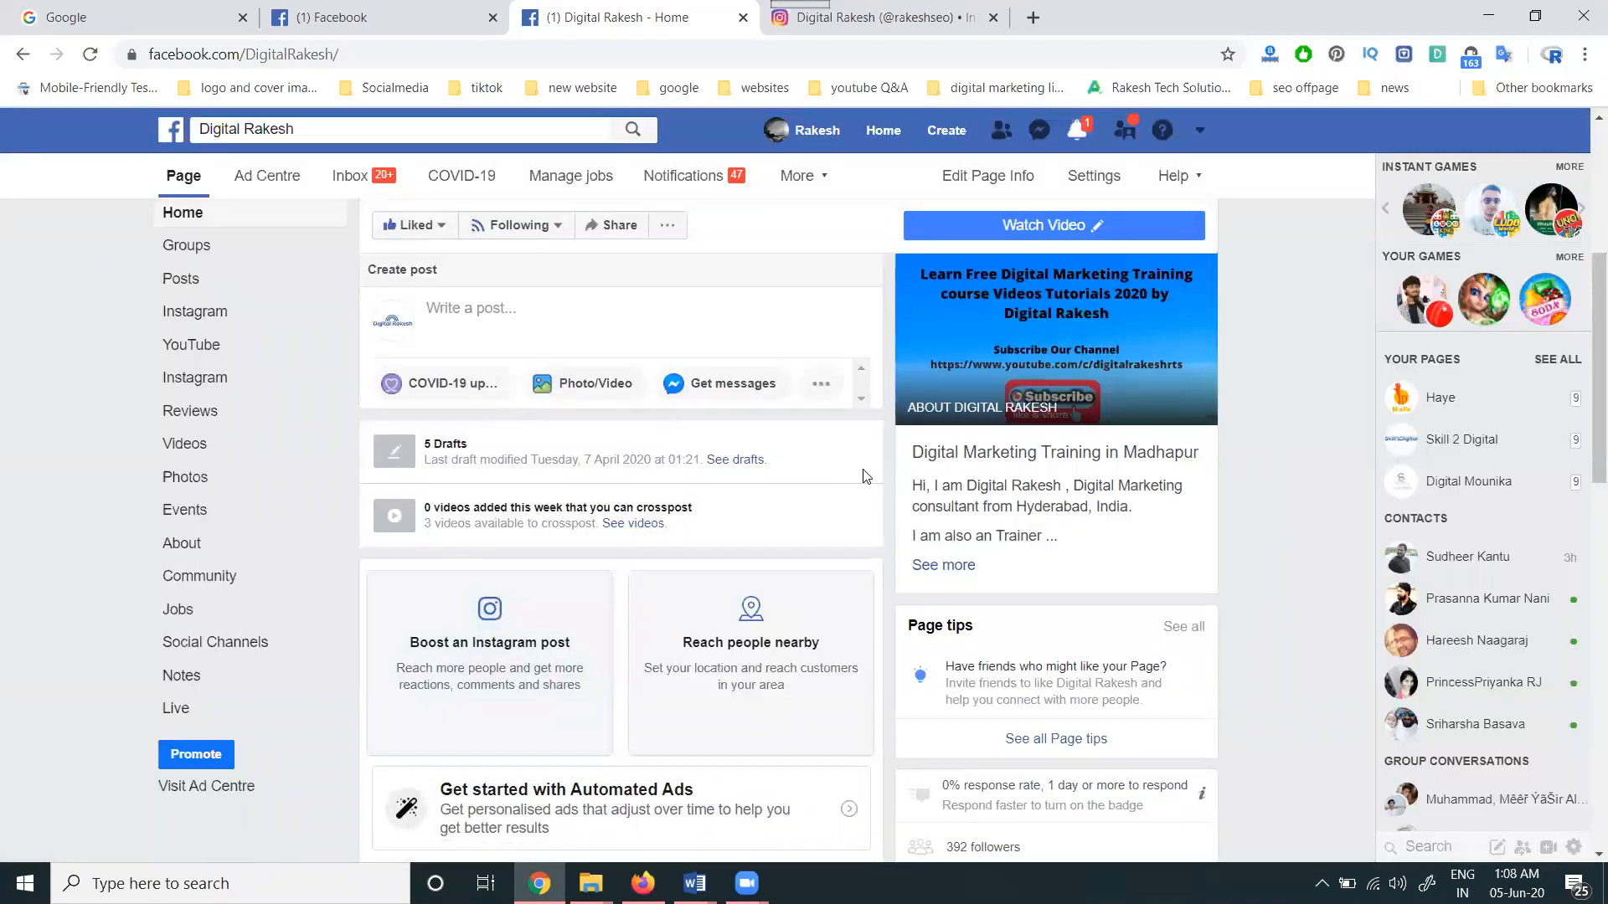